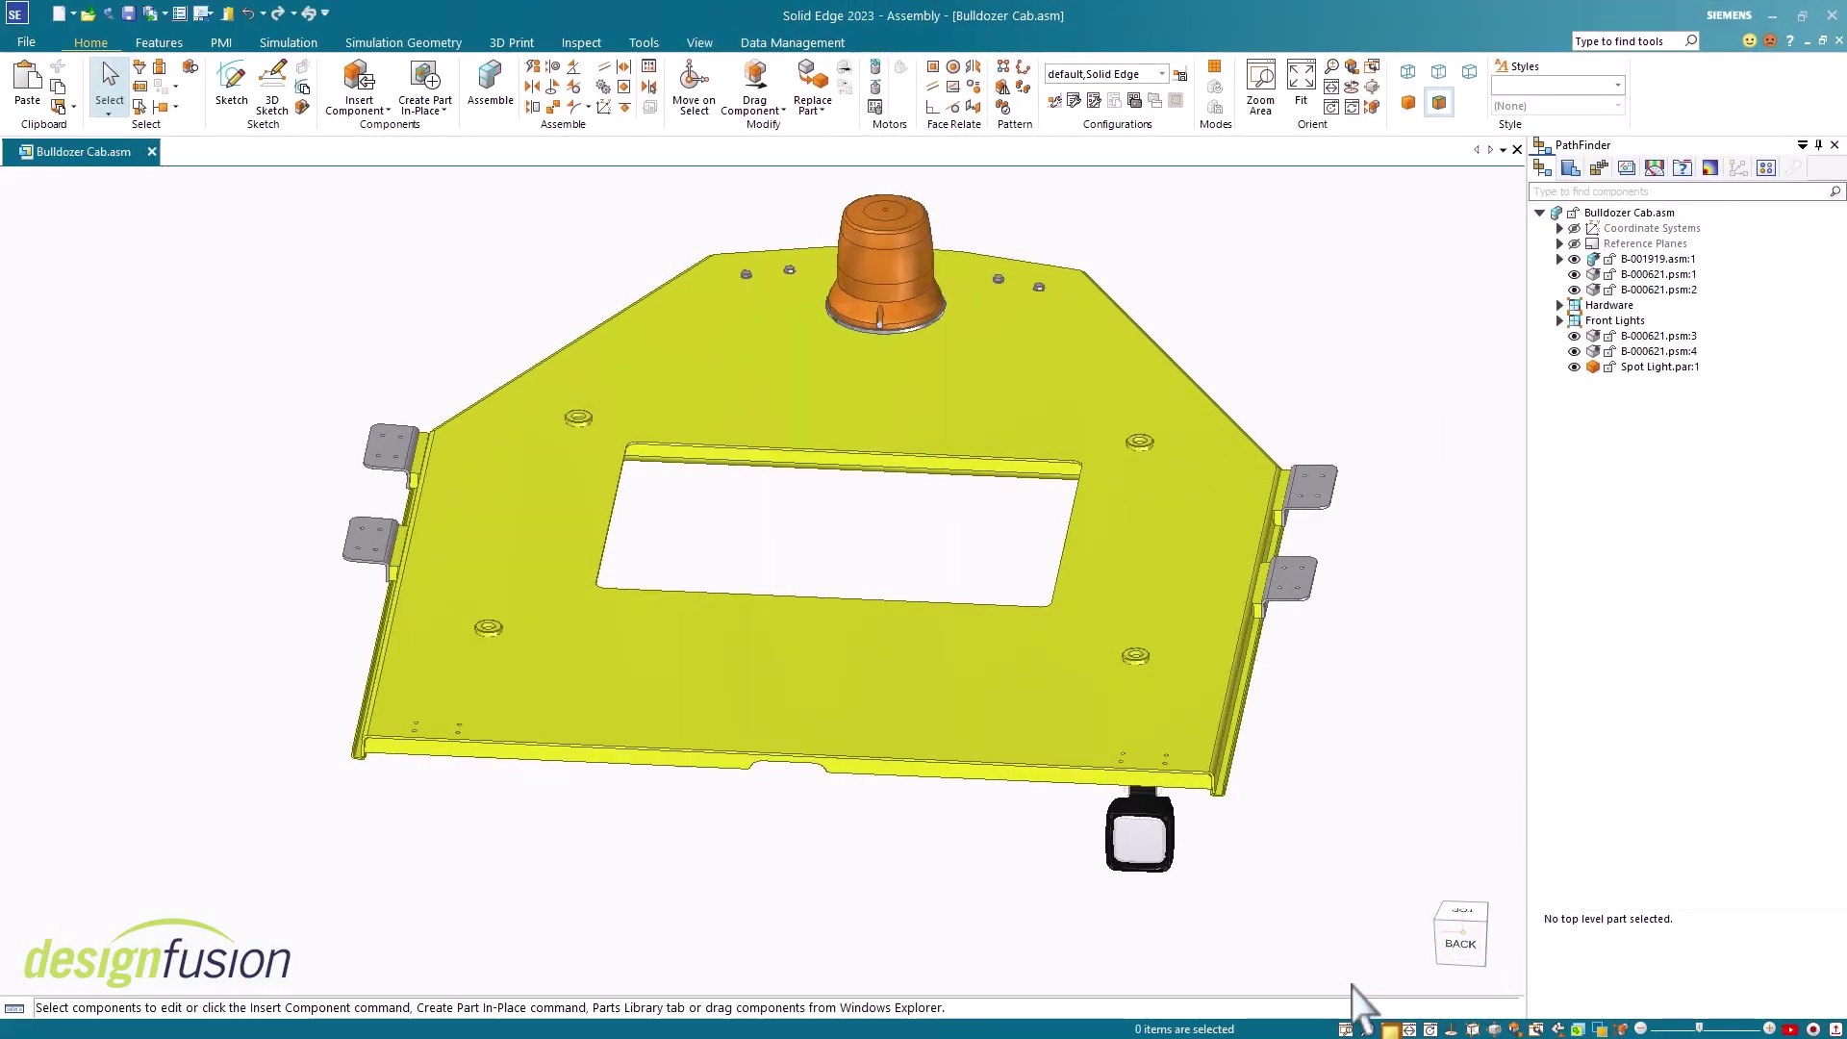
Examine the spot light's assembly relationships and the empty mounting holes at the opposite end of the roof plate's edge.
{"action": "scroll", "coordinate": [1189, 916], "scroll_direction": "up", "scroll_amount": 6}
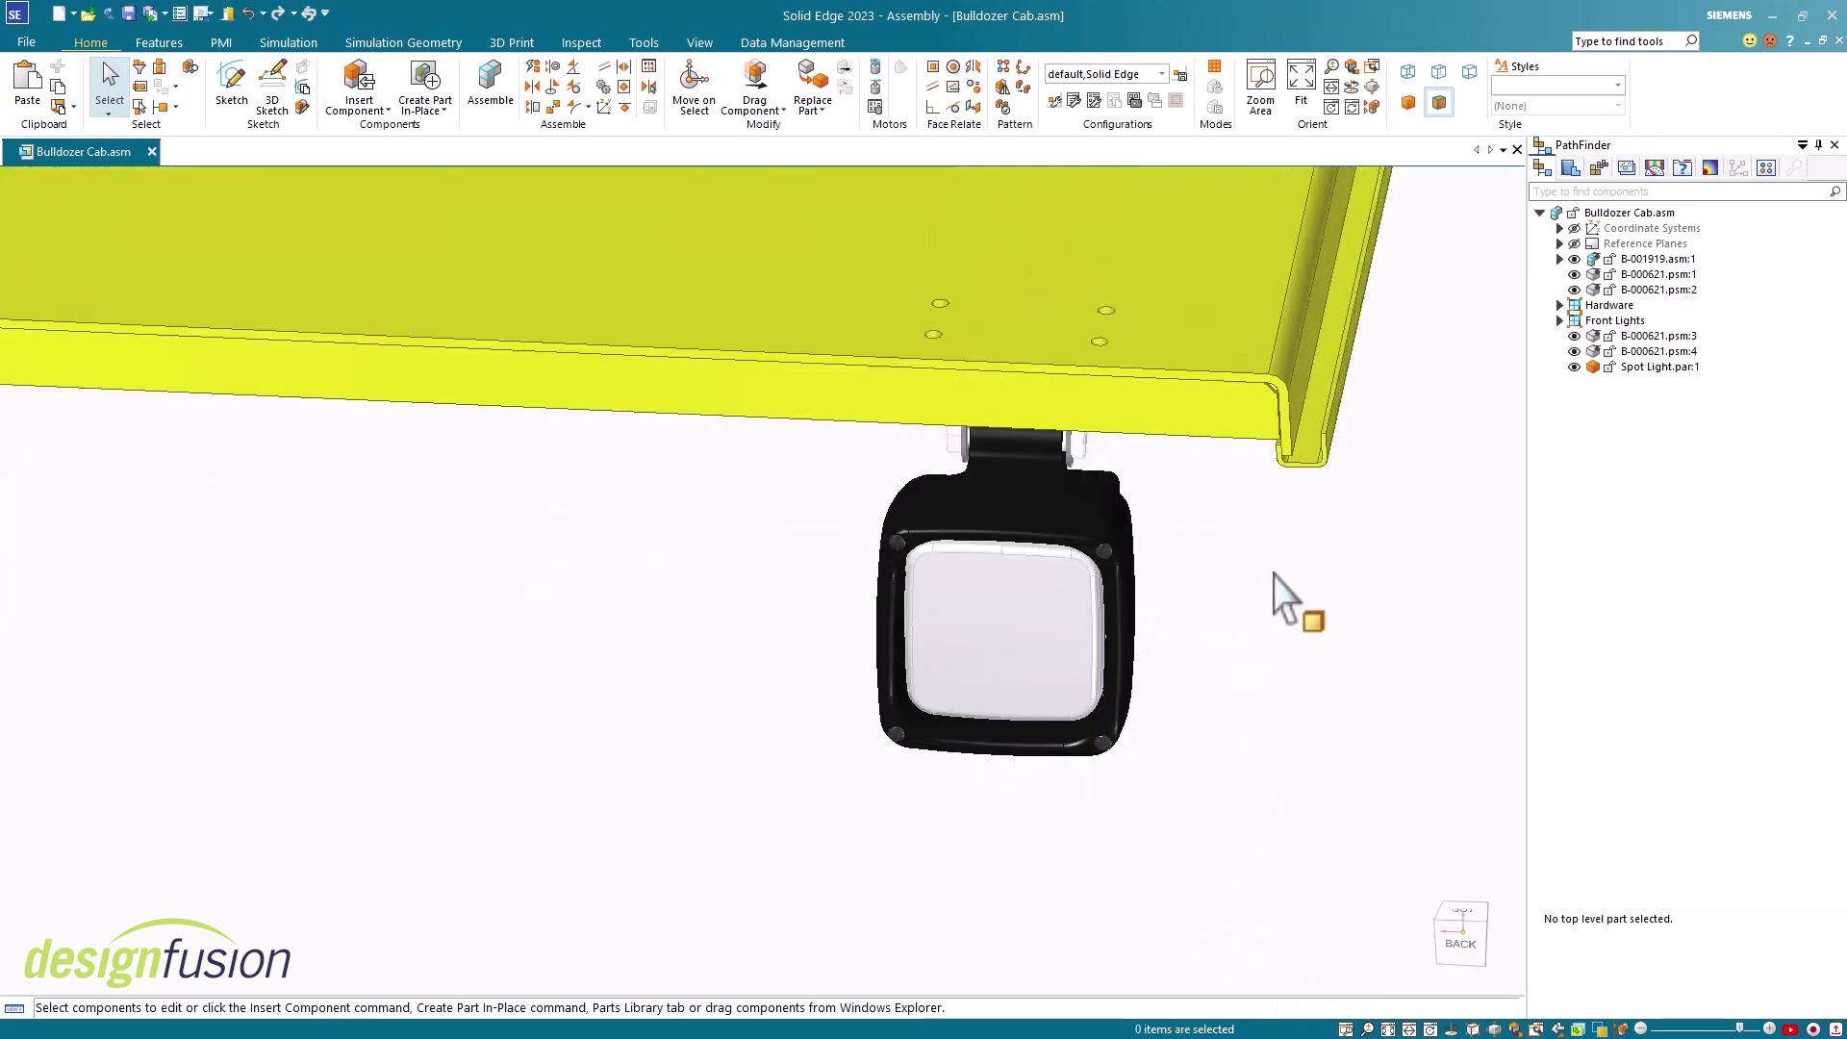
{"action": "left_click", "coordinate": [1077, 586]}
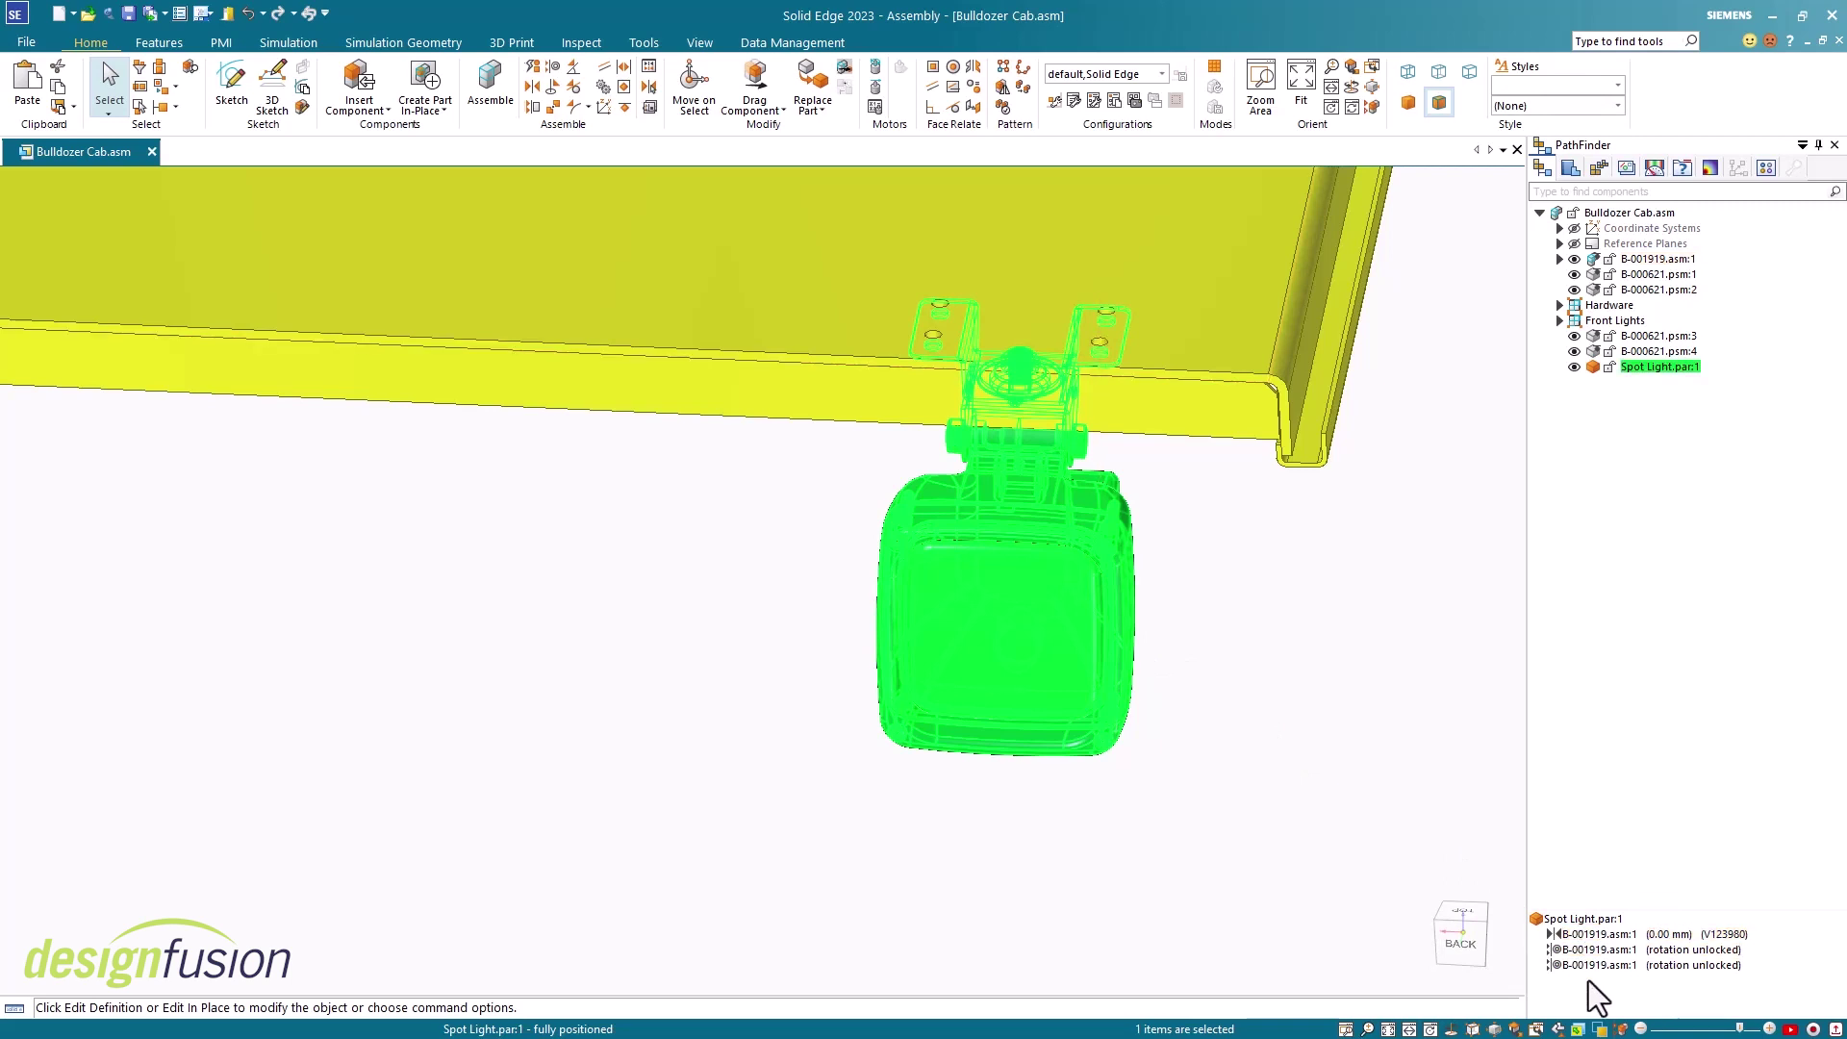
{"action": "left_click", "coordinate": [1299, 777]}
{"action": "scroll", "coordinate": [1302, 795], "scroll_direction": "down", "scroll_amount": 5}
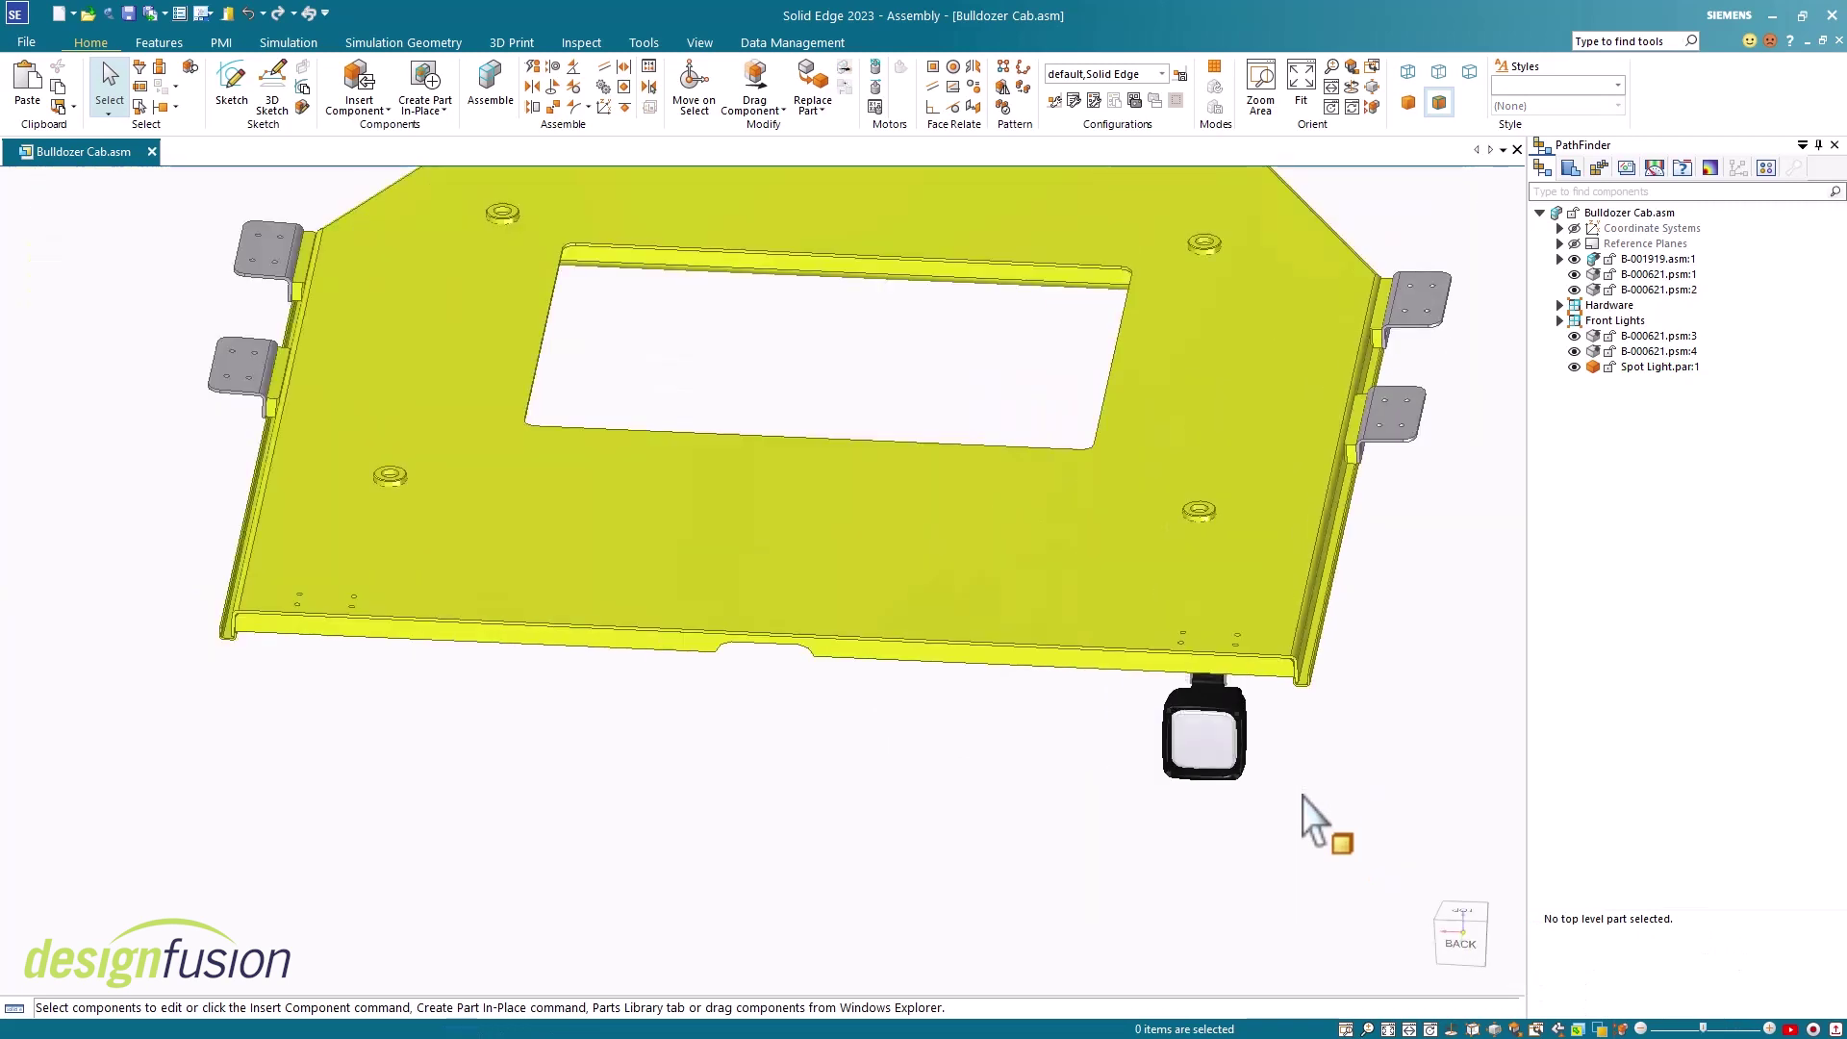
{"action": "scroll", "coordinate": [538, 727], "scroll_direction": "up", "scroll_amount": 5}
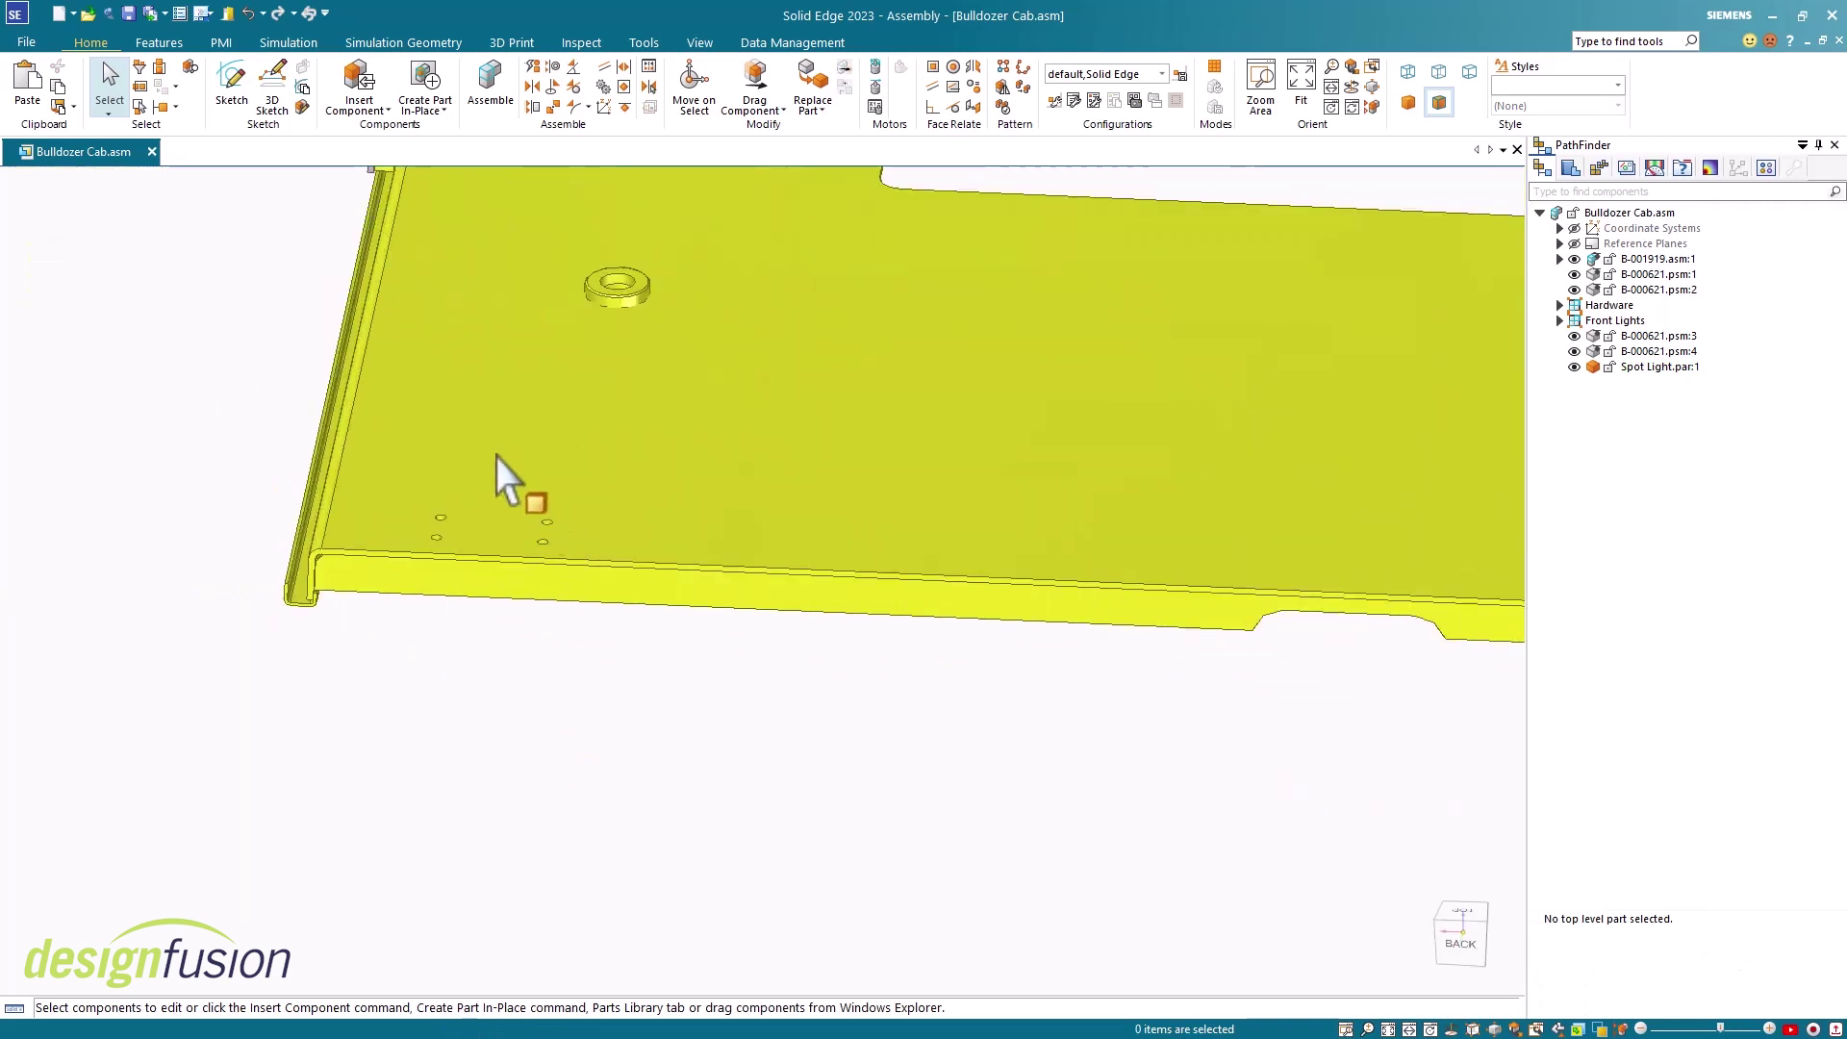
{"action": "scroll", "coordinate": [914, 914], "scroll_direction": "down", "scroll_amount": 5}
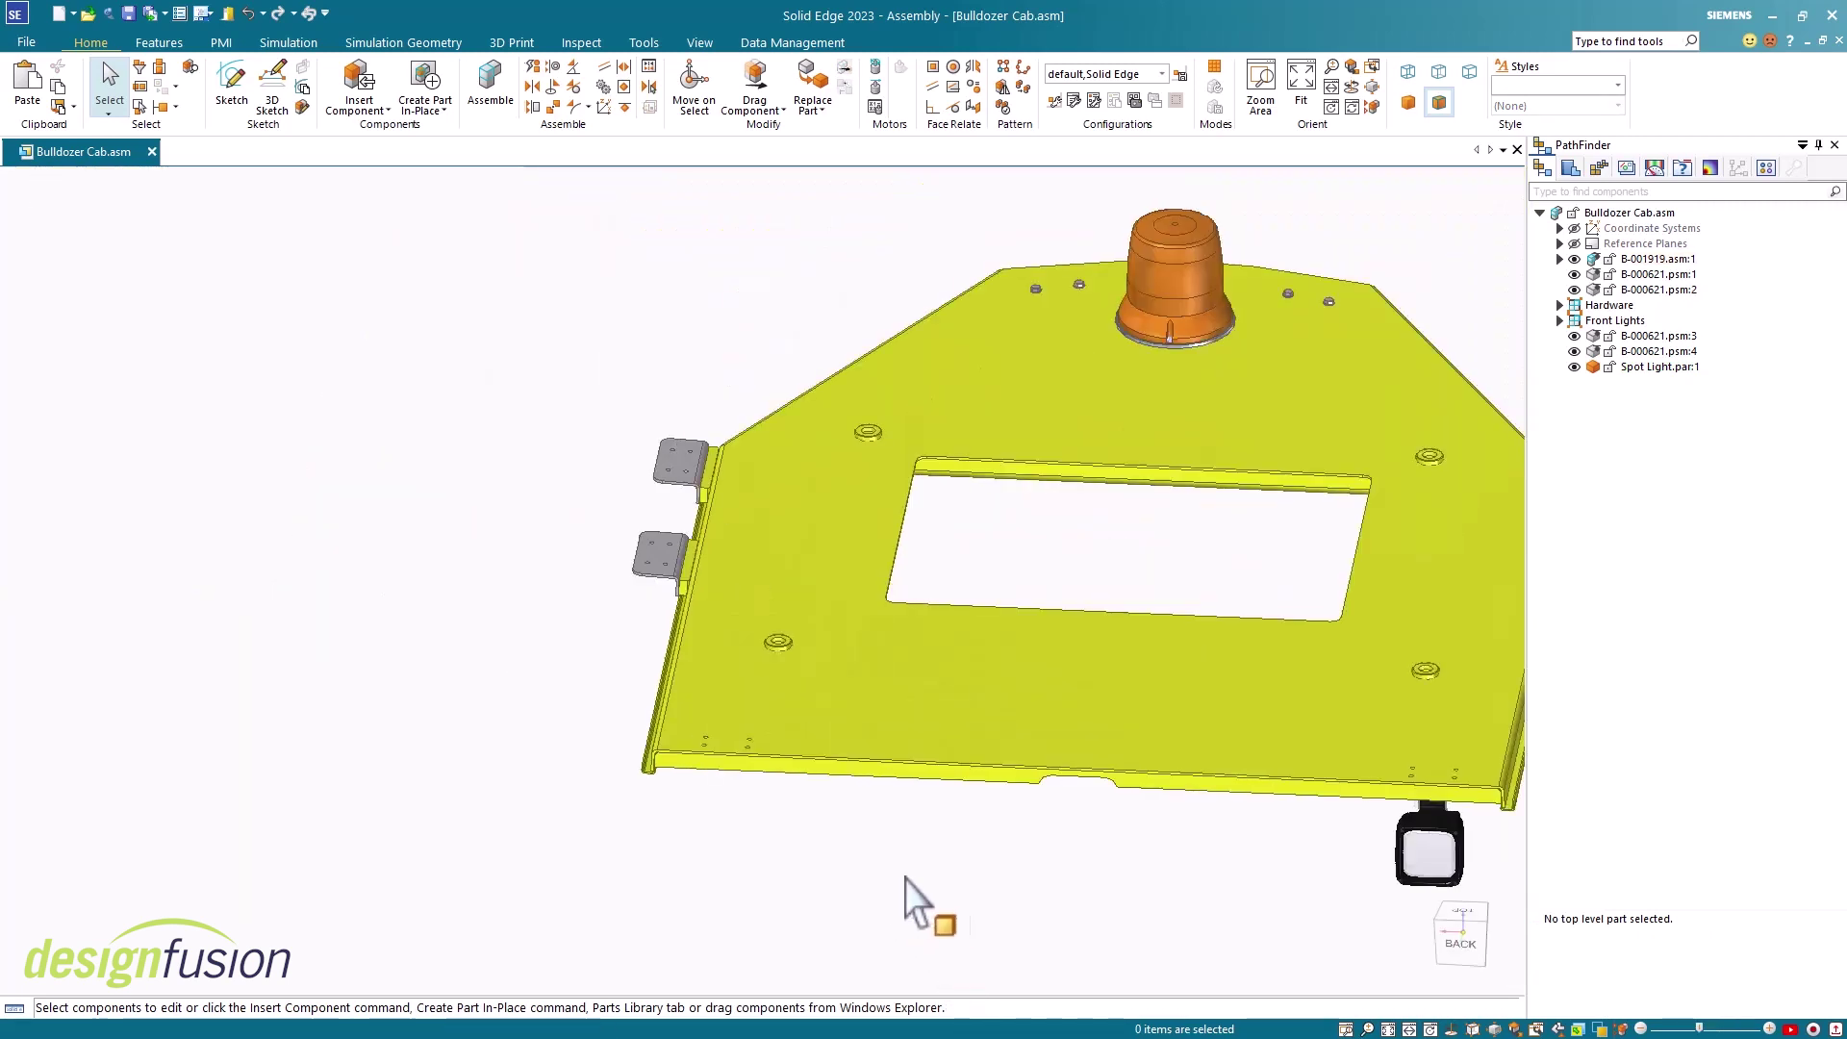
{"action": "middle_click_drag", "start_coordinate": [1216, 857], "coordinate": [1049, 830], "text": "shift"}
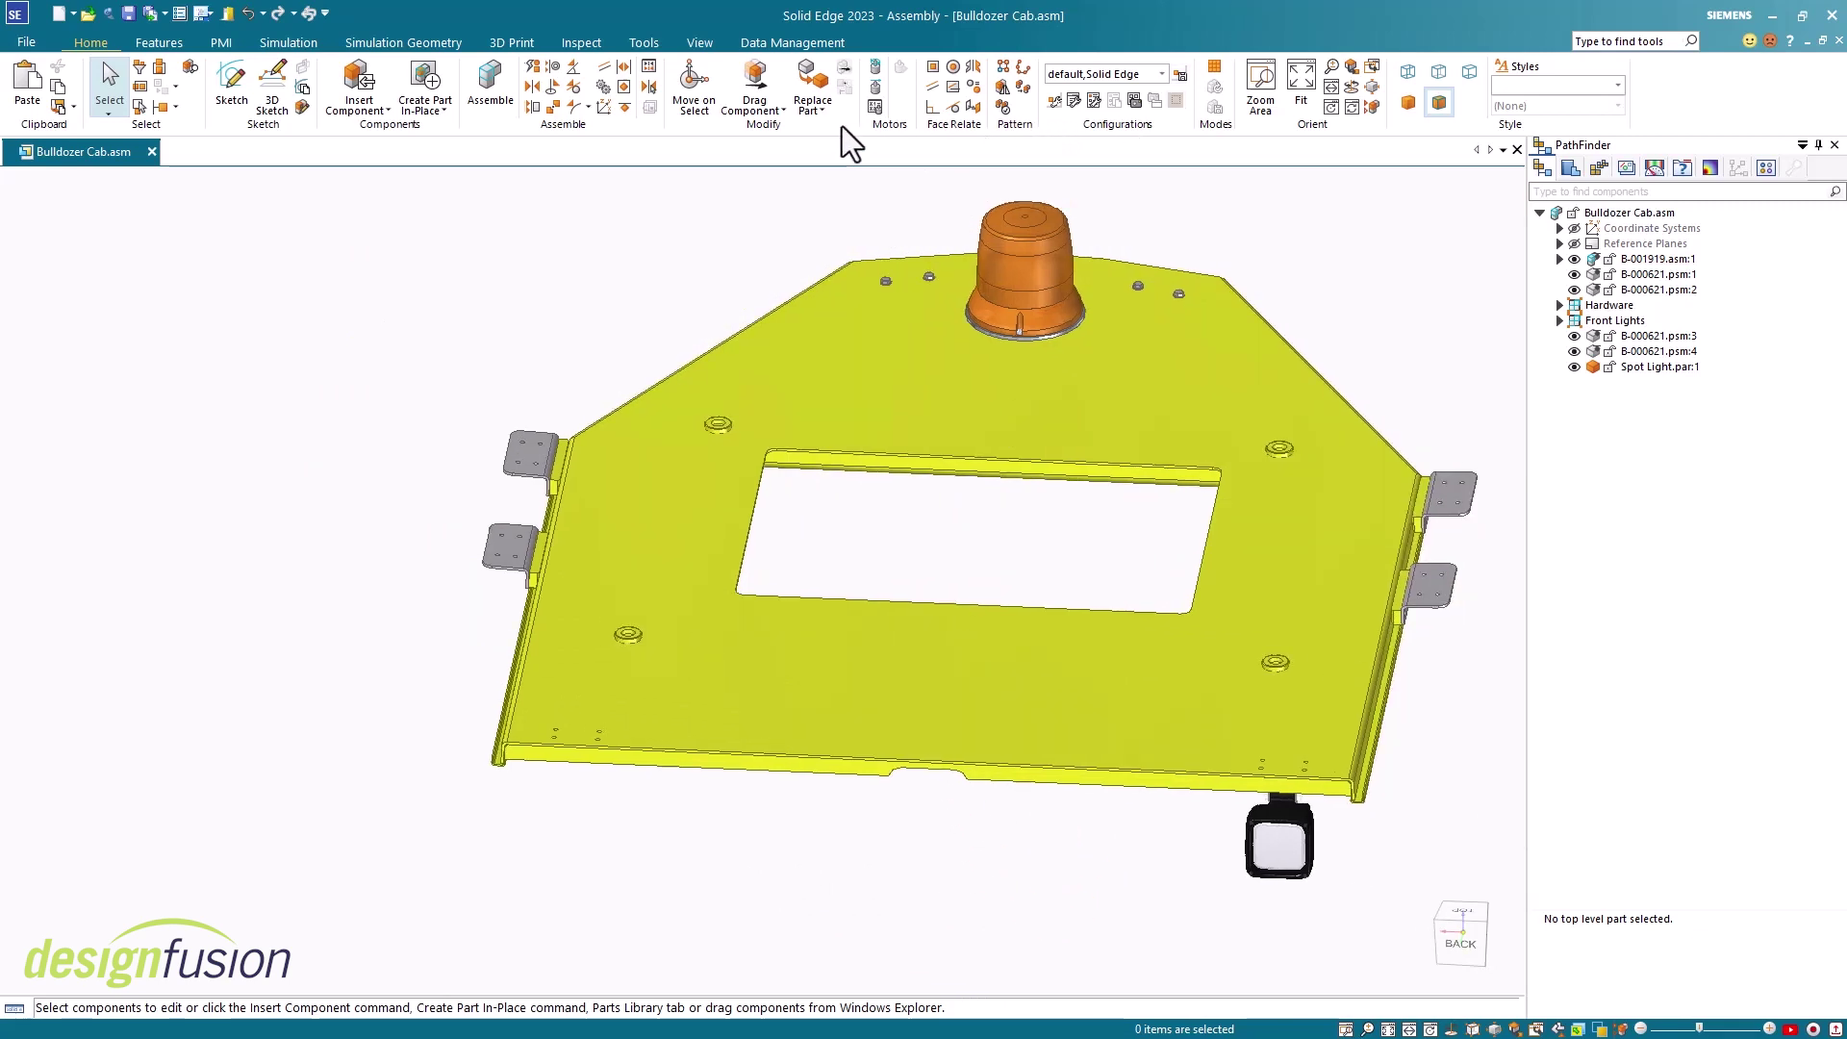
Turn on Move on Select and place the spot light's steering wheel at the centre of one of its bracket's mounting holes.
{"action": "left_click", "coordinate": [694, 91]}
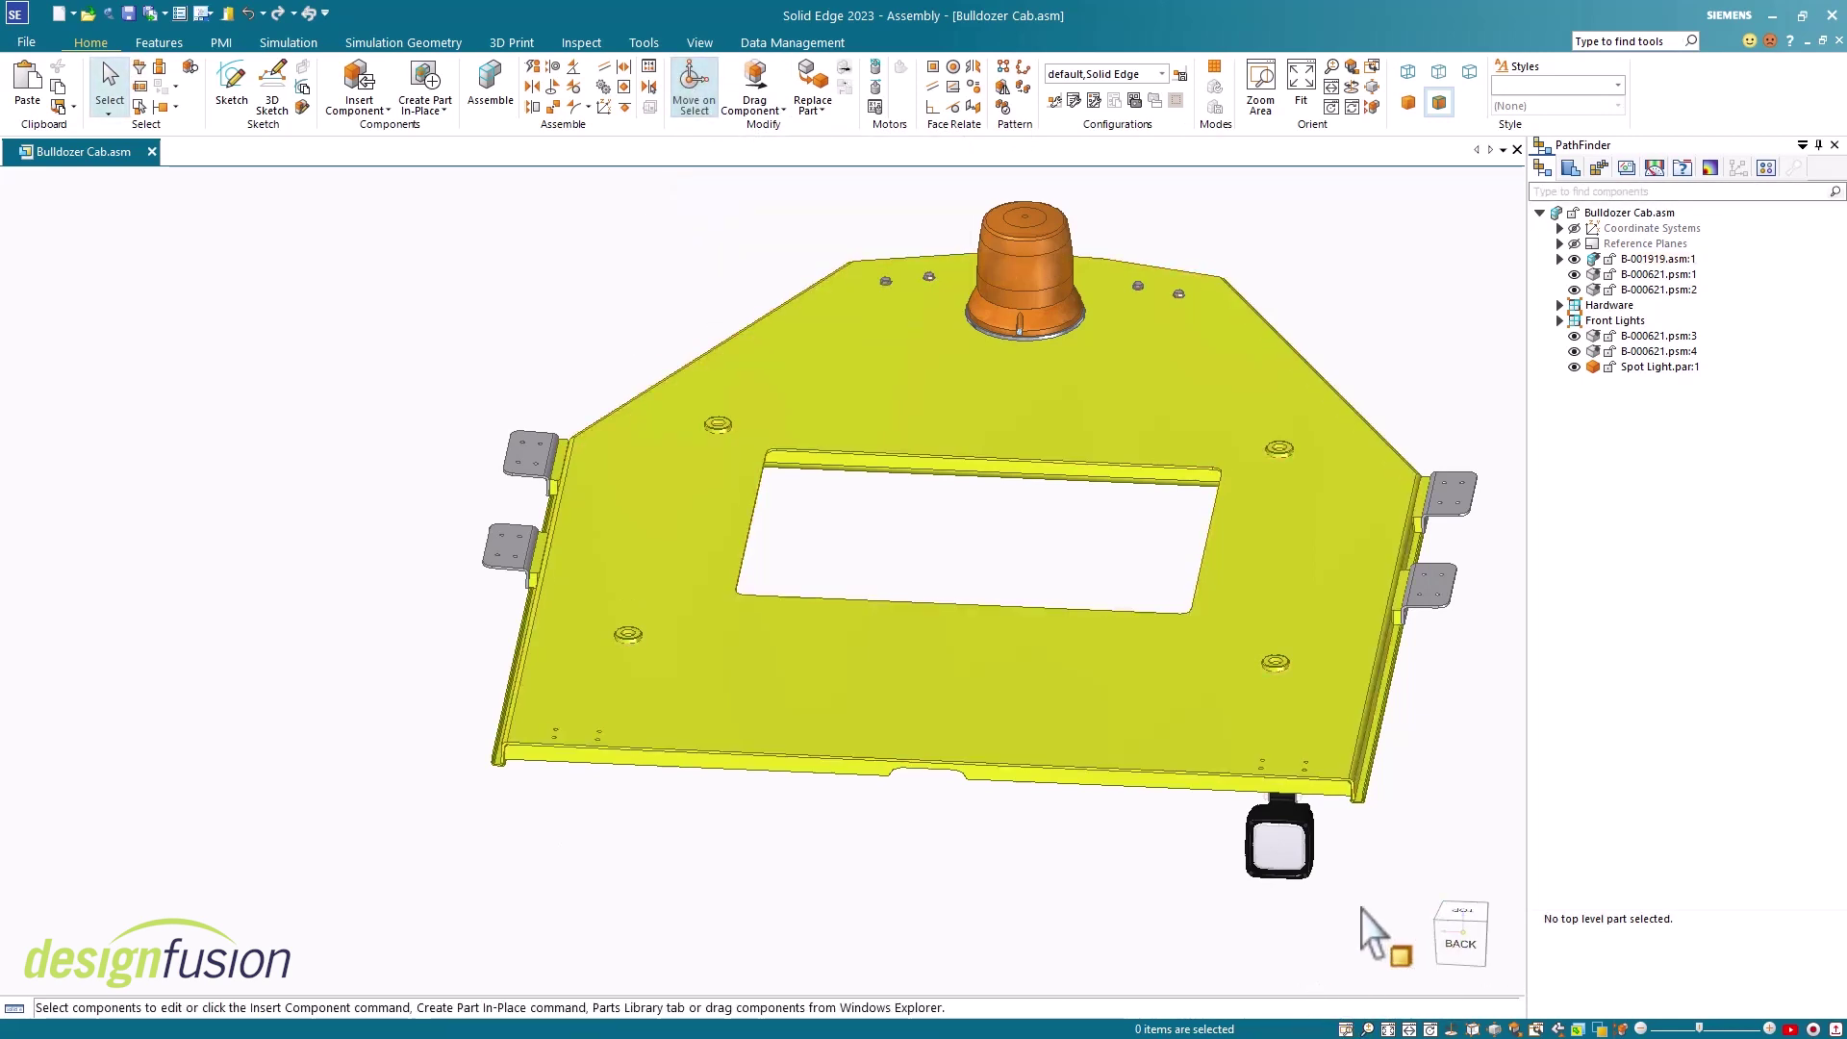
{"action": "scroll", "coordinate": [1351, 875], "scroll_direction": "up", "scroll_amount": 3}
{"action": "left_click", "coordinate": [1235, 817]}
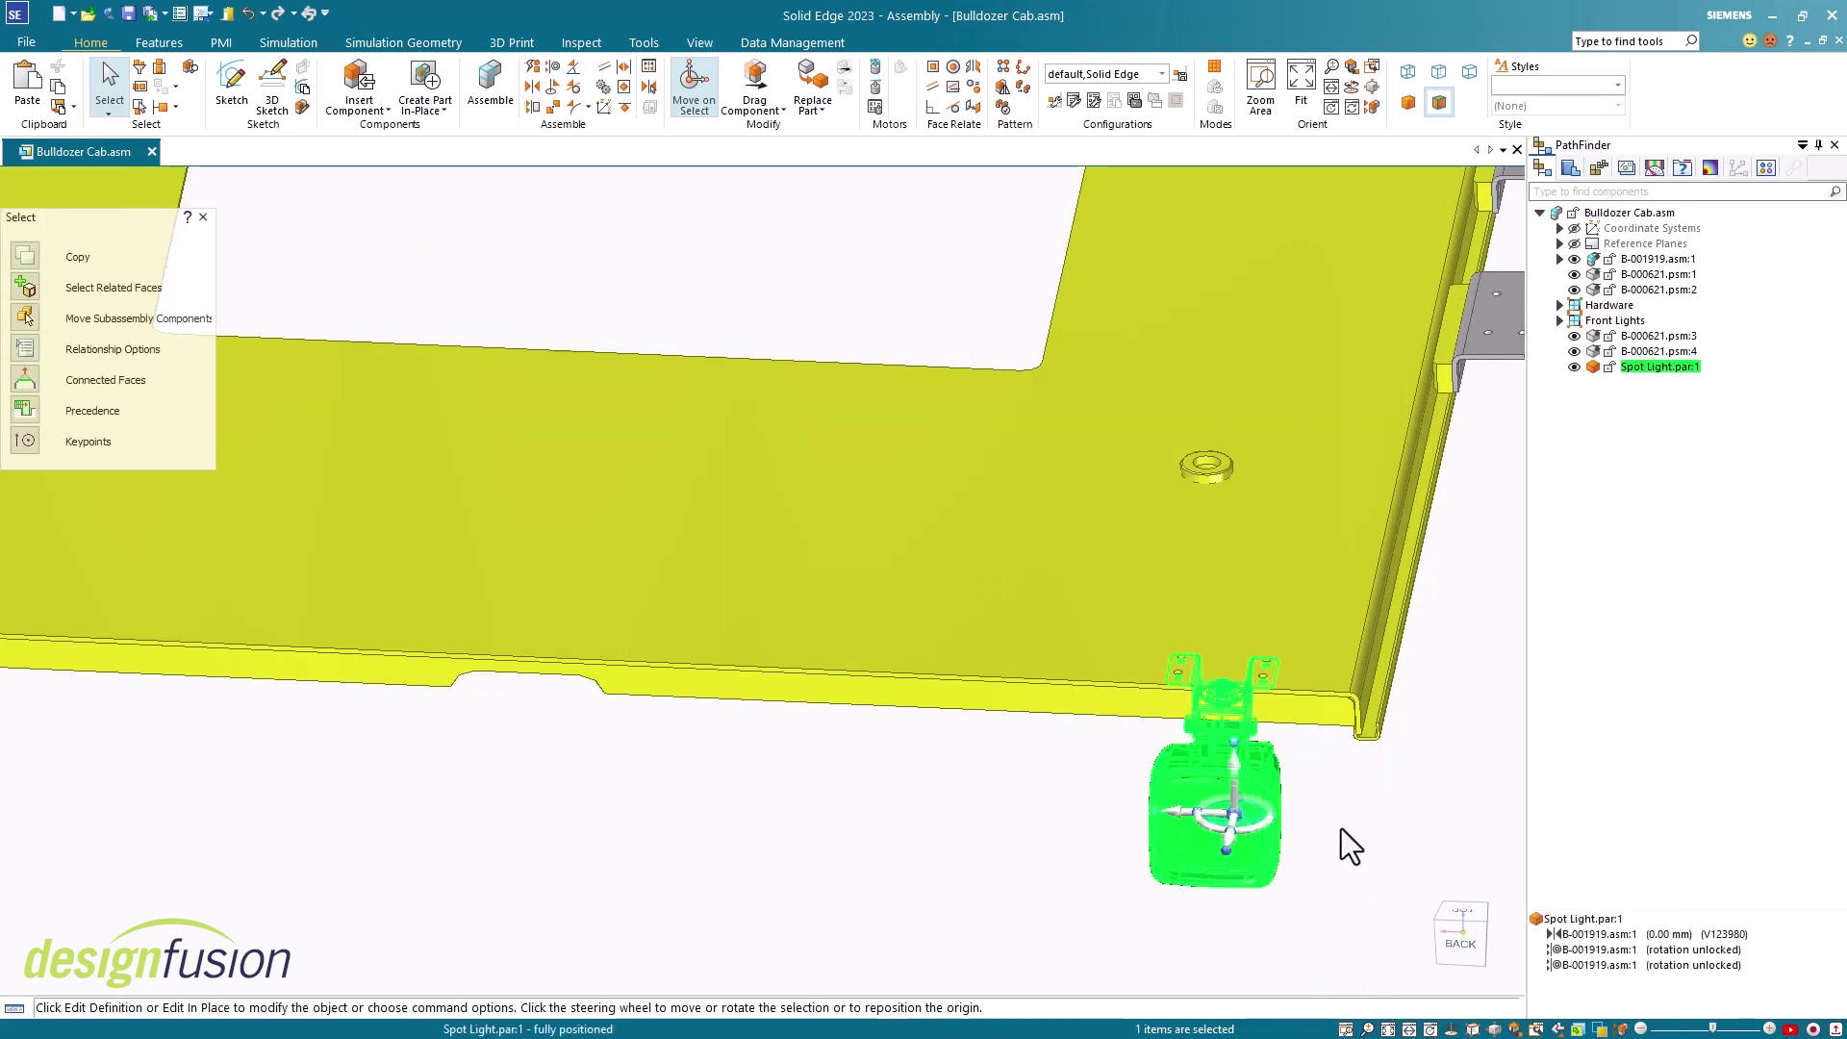
{"action": "left_click", "coordinate": [1234, 816]}
{"action": "left_click", "coordinate": [1275, 651]}
{"action": "scroll", "coordinate": [1296, 654], "scroll_direction": "up", "scroll_amount": 3}
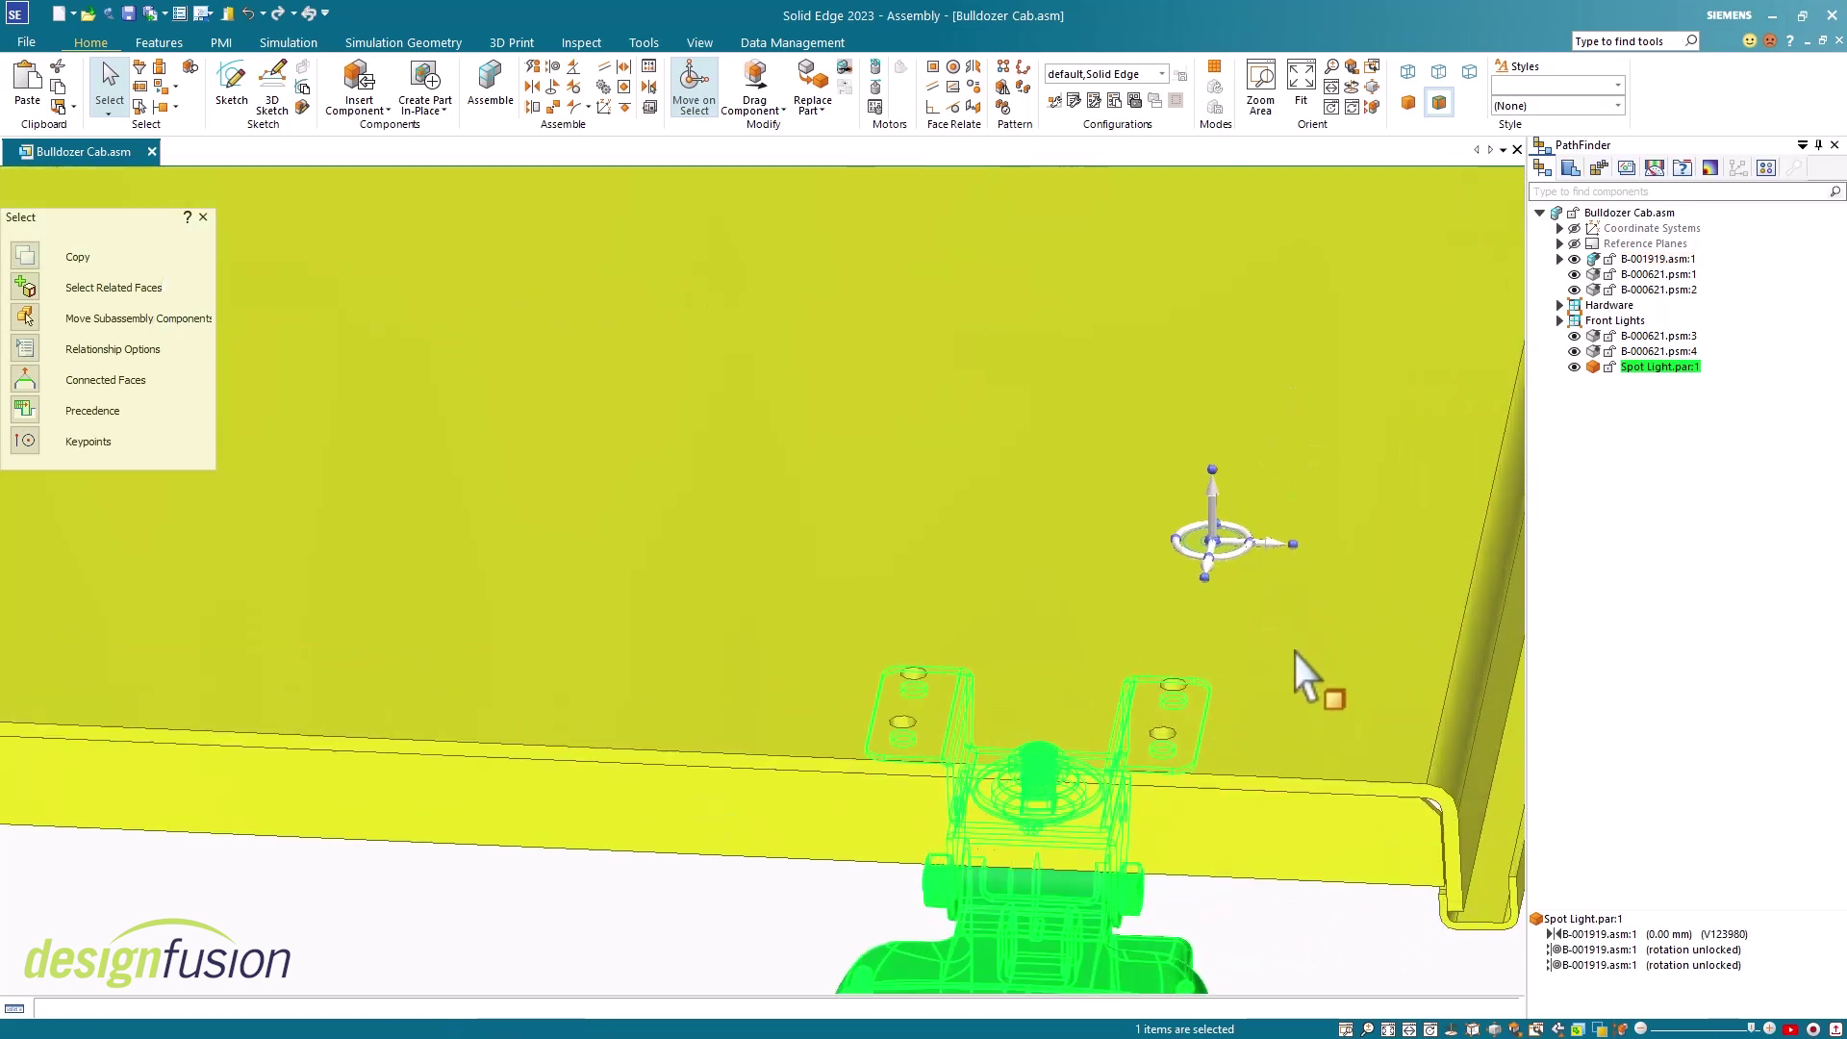
{"action": "left_click", "coordinate": [1211, 541]}
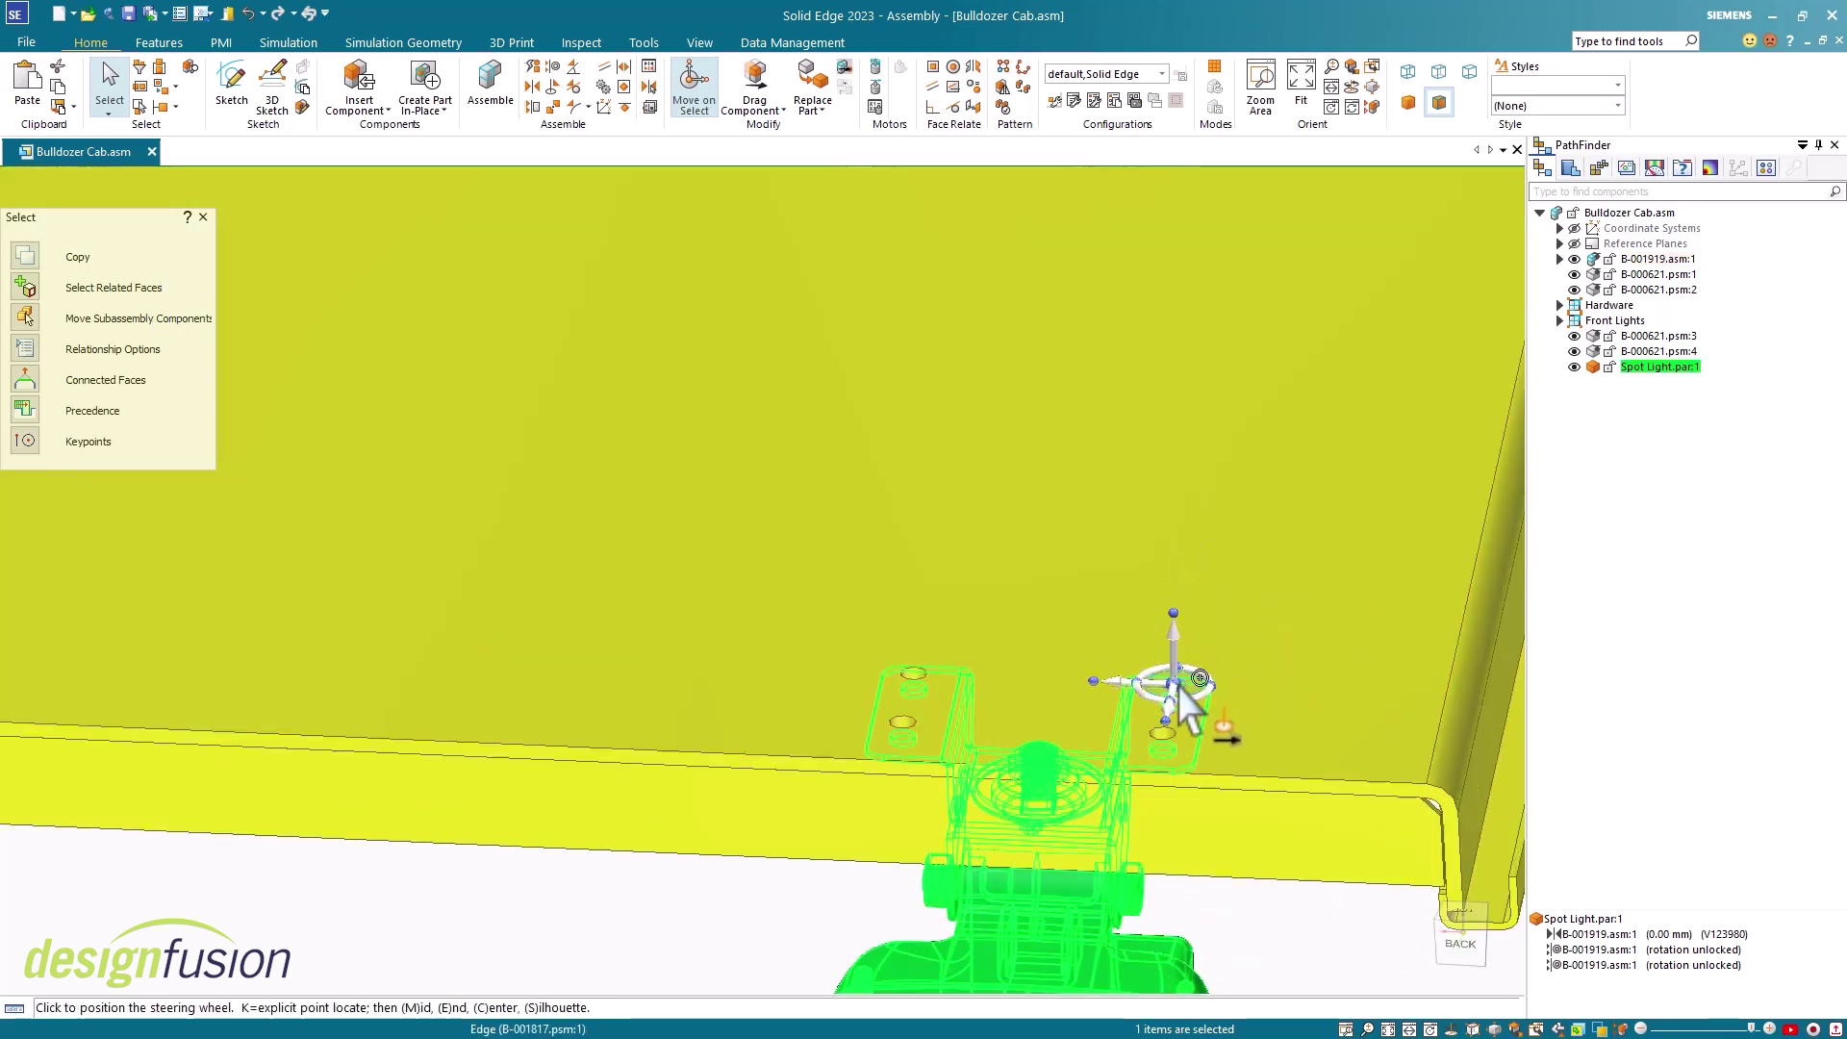
{"action": "left_click", "coordinate": [1192, 707]}
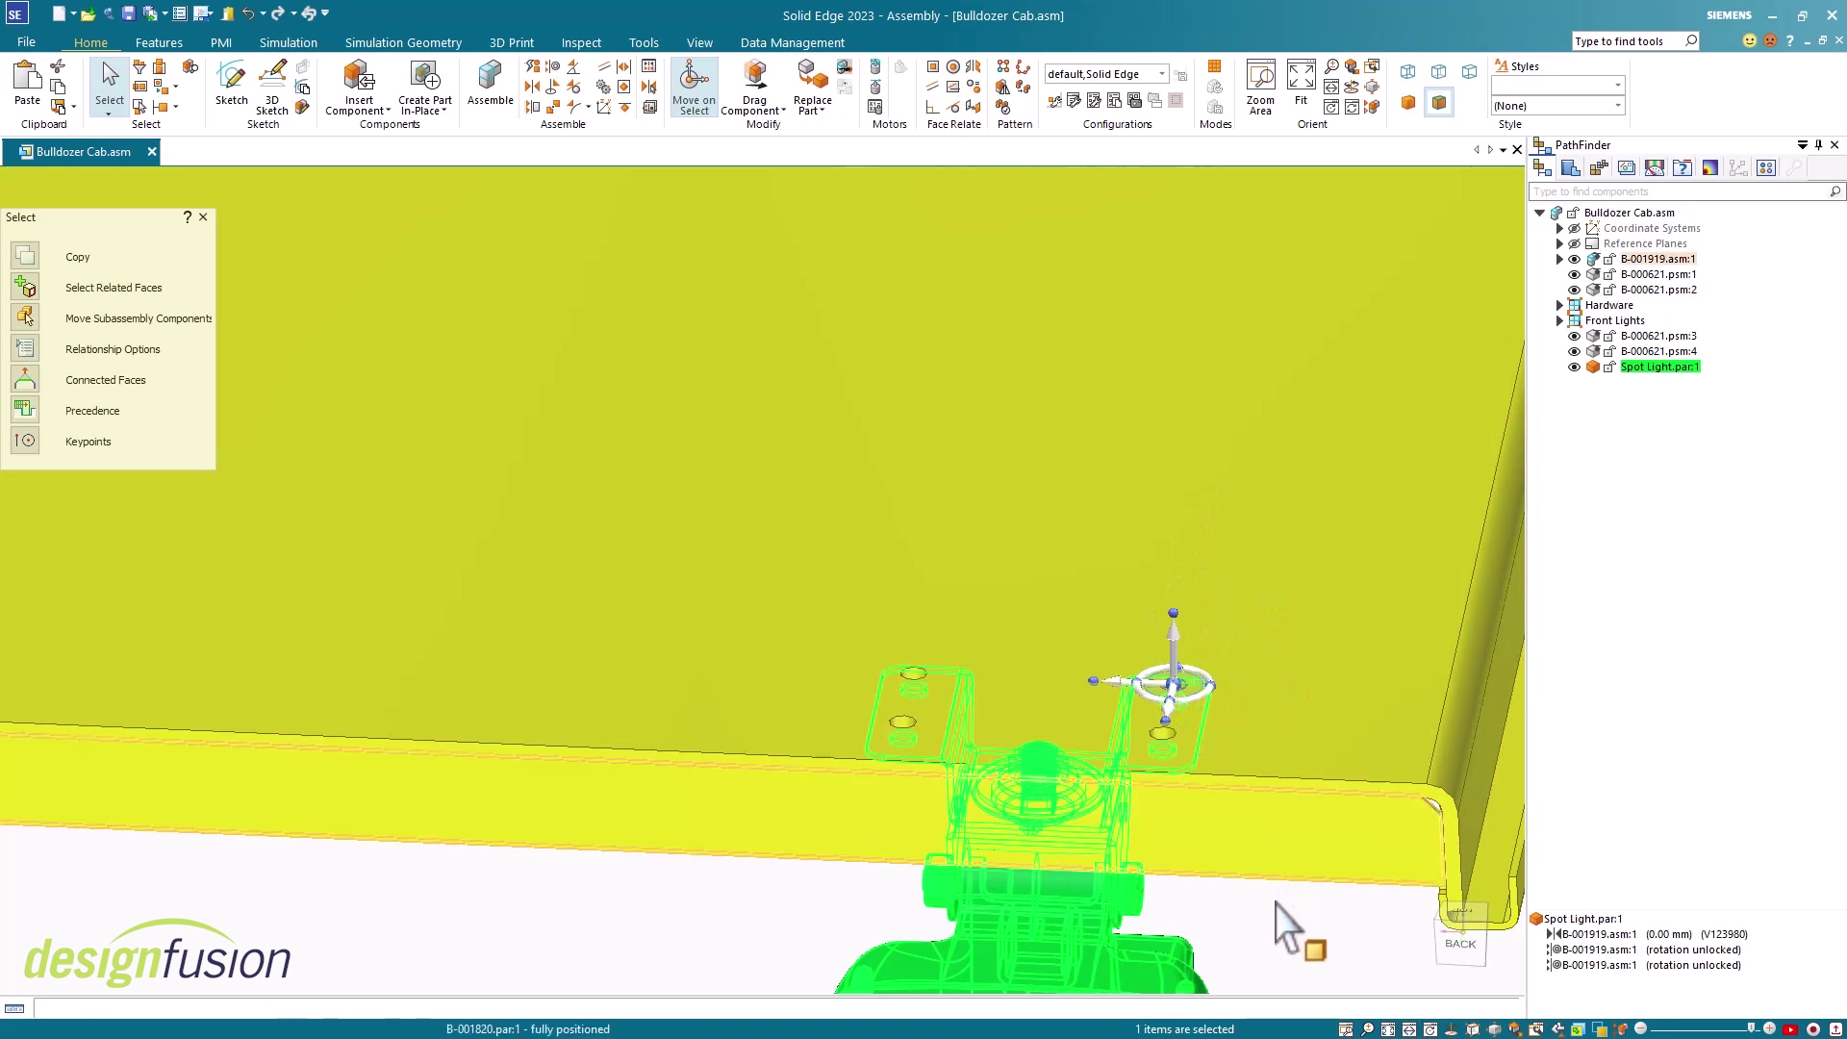
Copy the spot light with the steering wheel to the matching hole of the empty four-hole pattern at the plate edge's opposite end.
{"action": "scroll", "coordinate": [1279, 900], "scroll_direction": "down", "scroll_amount": 2}
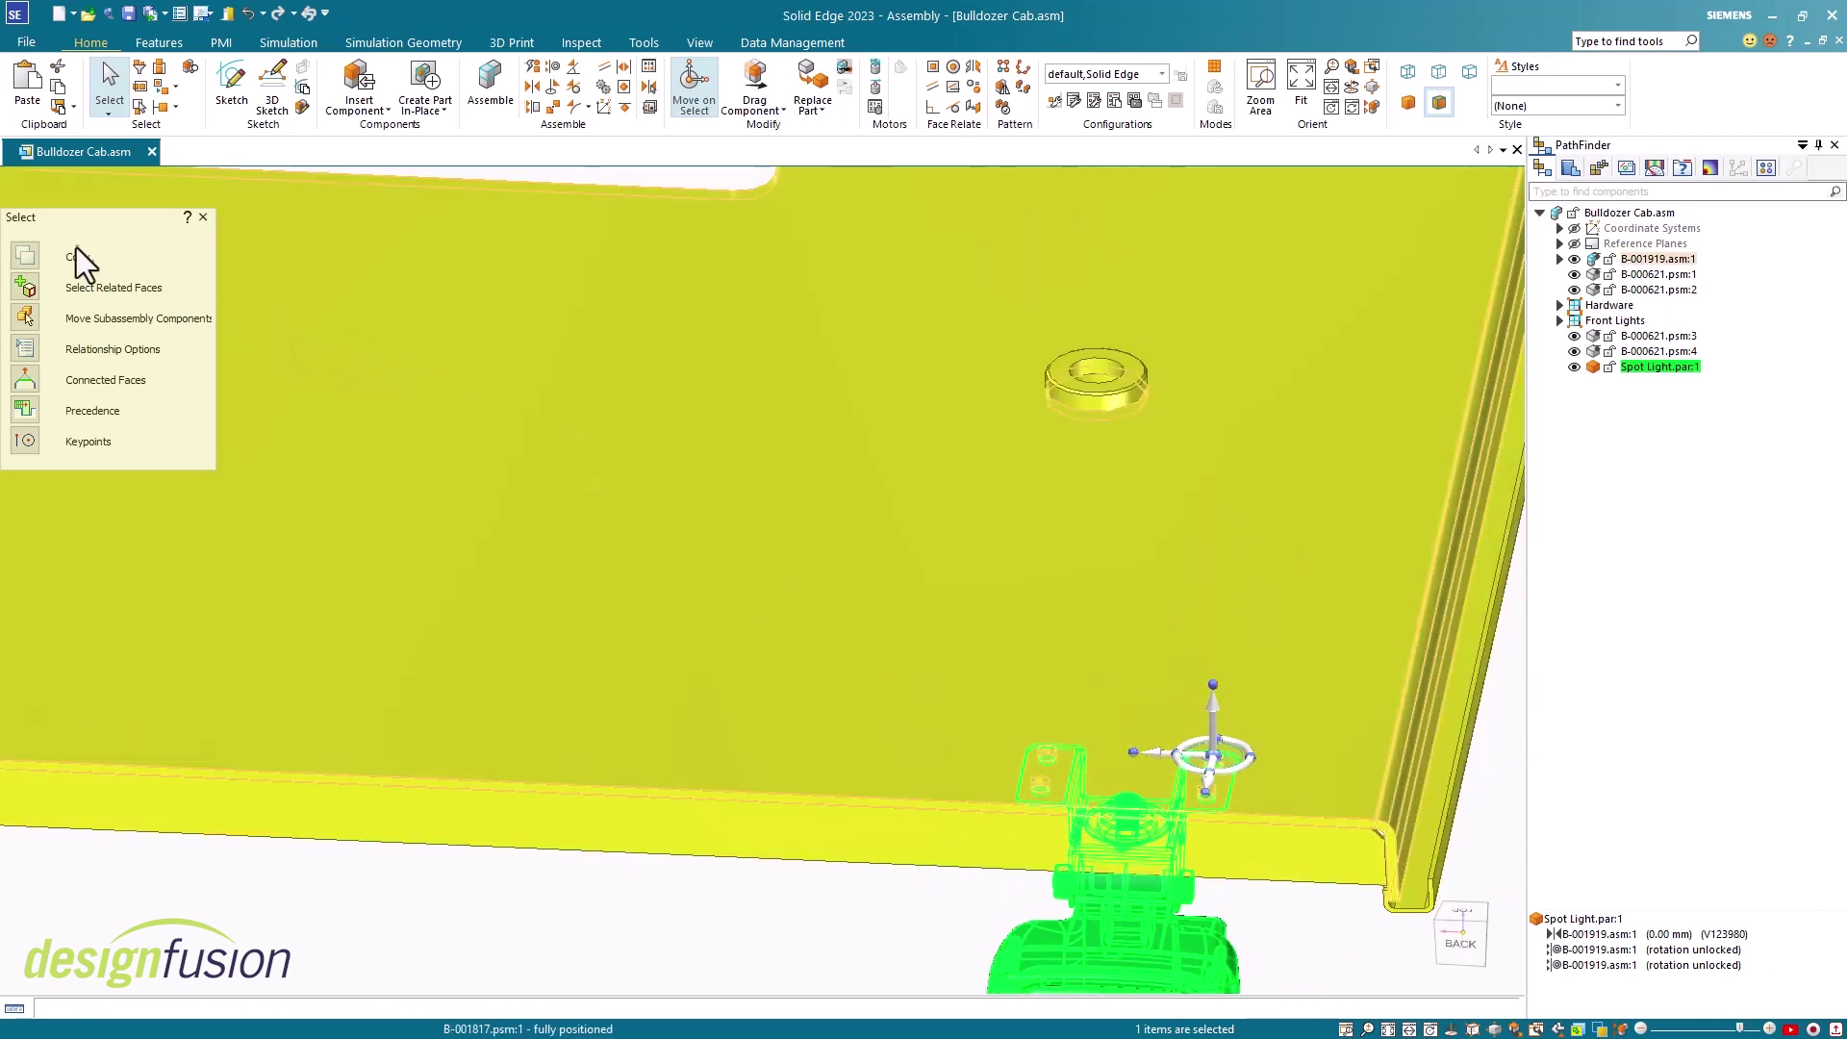
{"action": "left_click", "coordinate": [22, 253]}
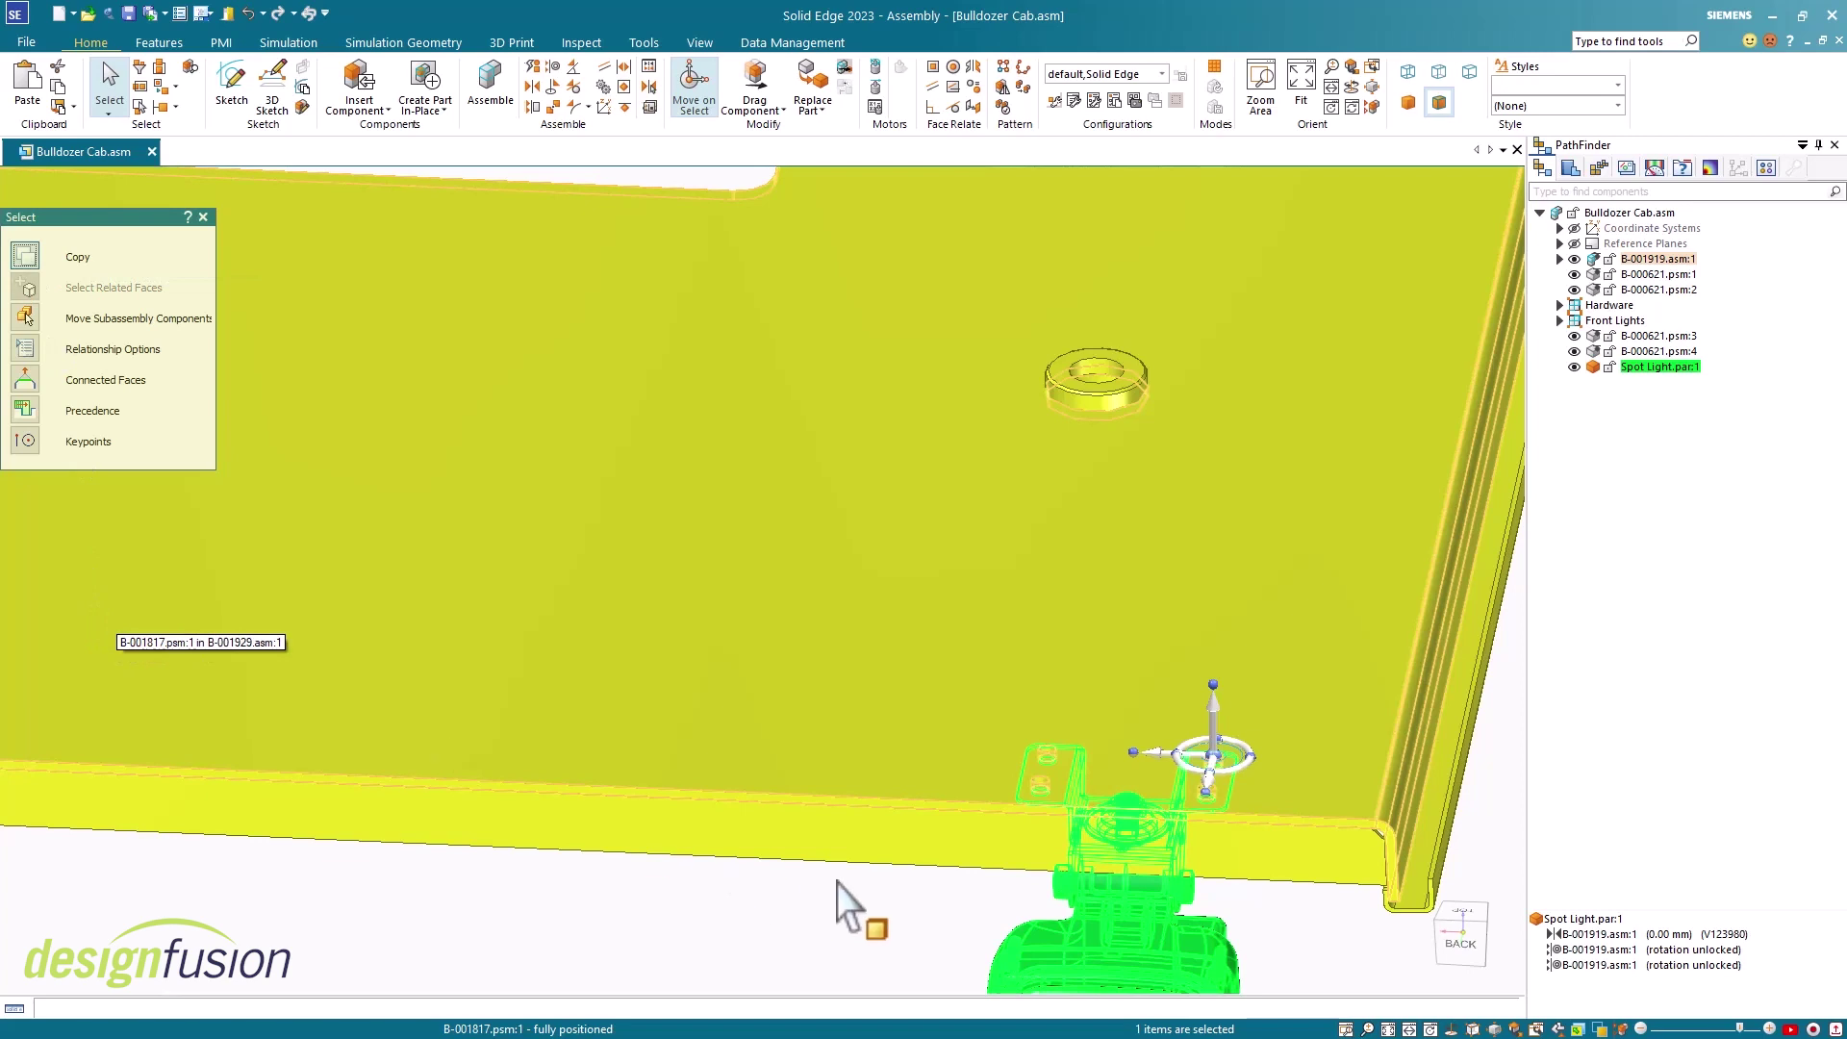
{"action": "left_click", "coordinate": [1200, 761]}
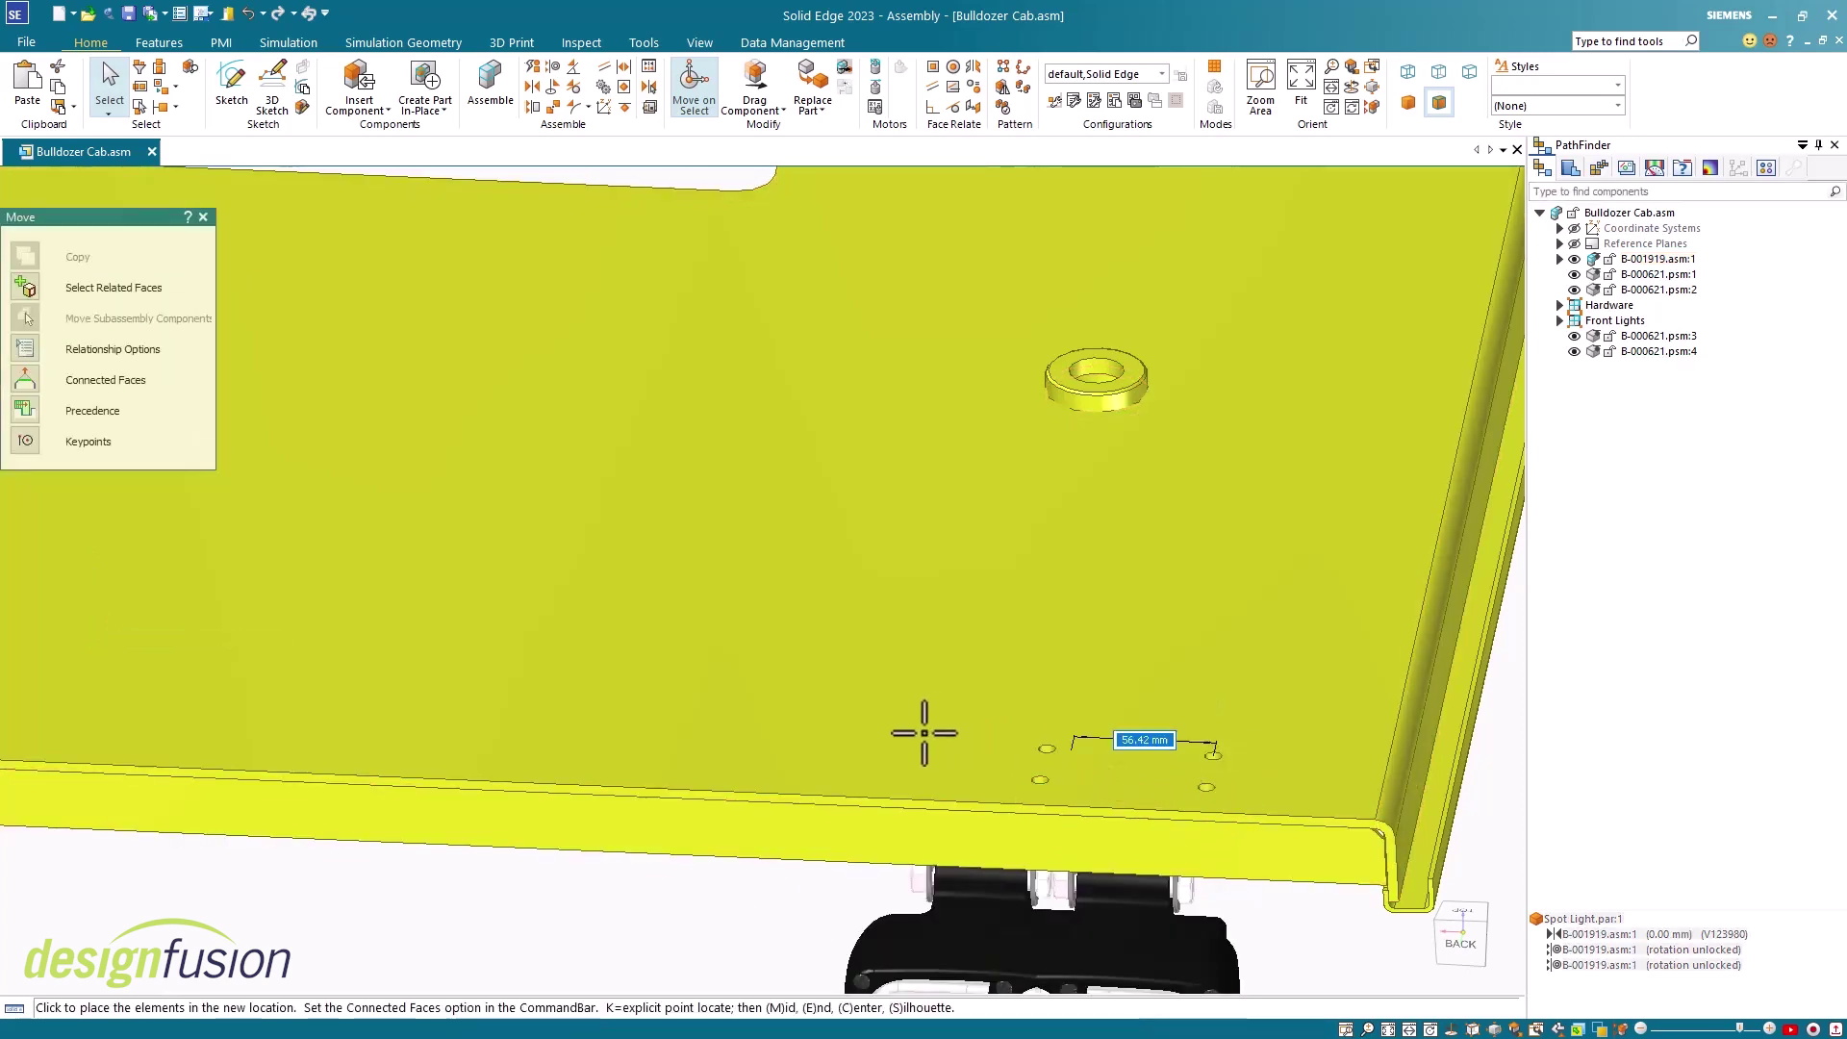
{"action": "scroll", "coordinate": [869, 734], "scroll_direction": "down", "scroll_amount": 5}
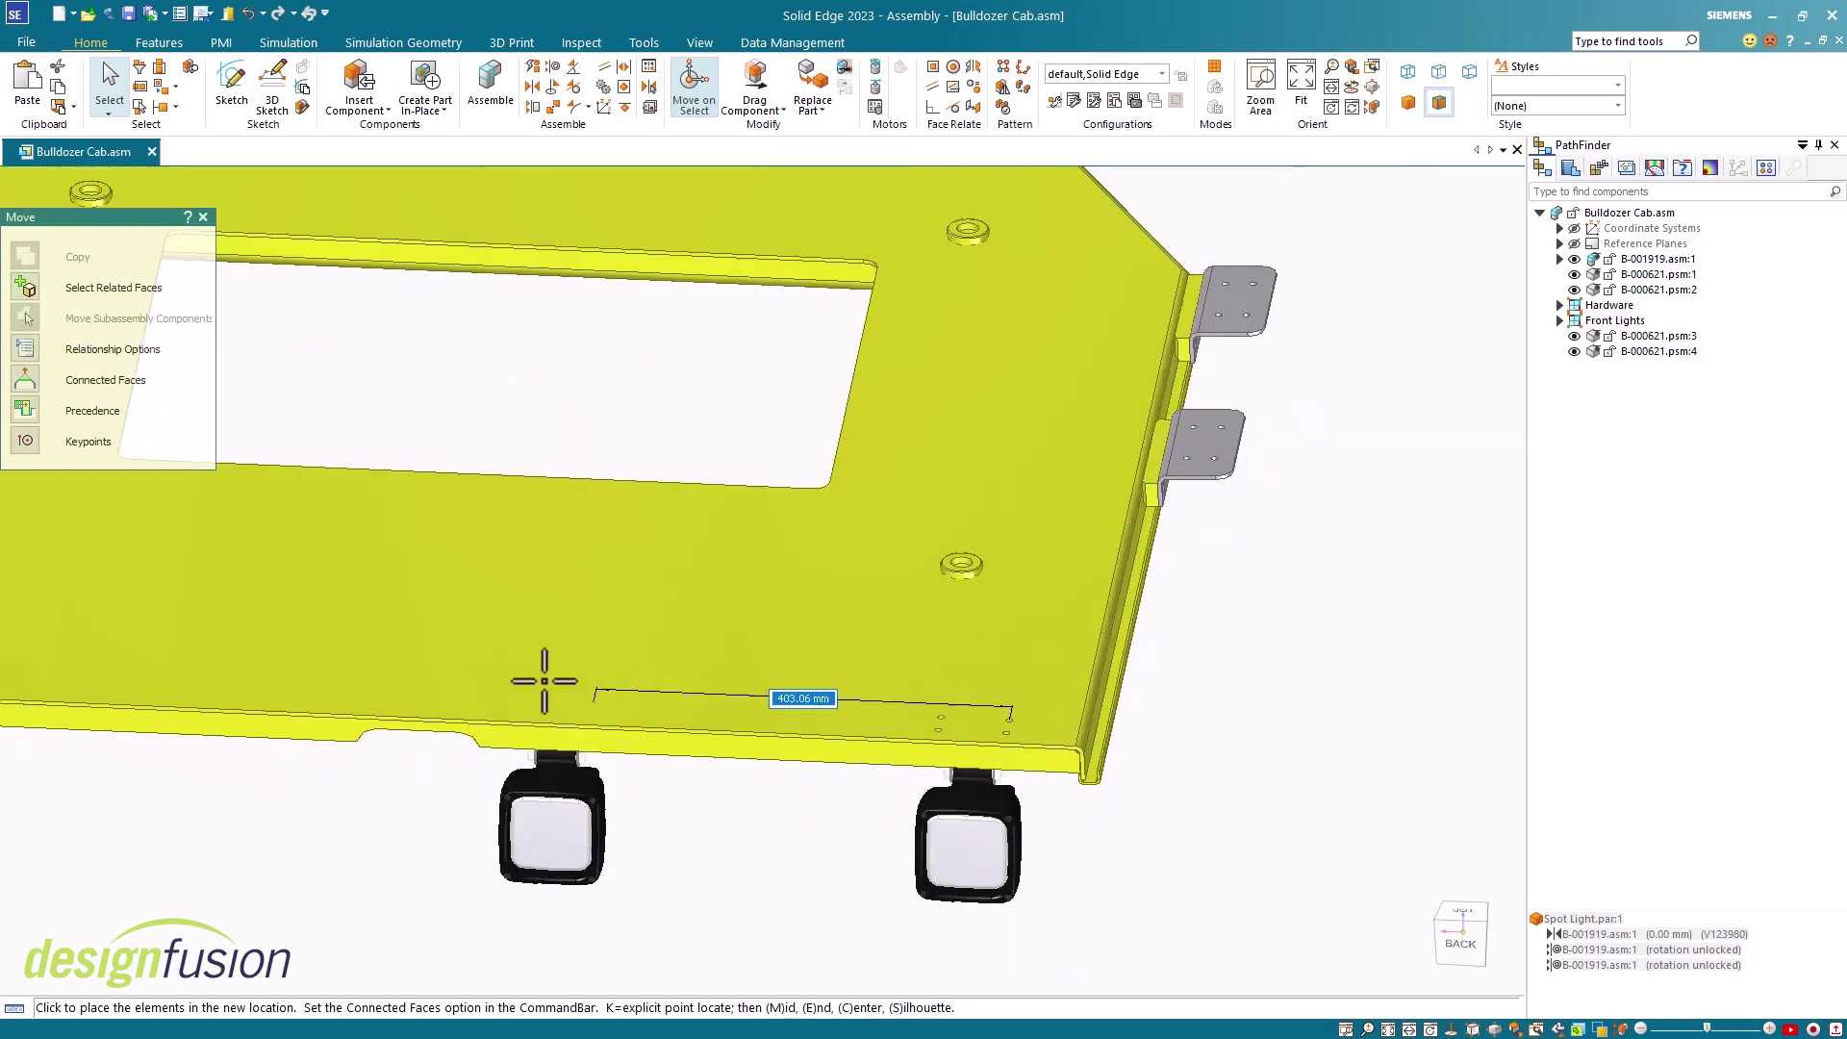
{"action": "middle_click_drag", "start_coordinate": [365, 630], "coordinate": [1193, 707]}
{"action": "scroll", "coordinate": [775, 721], "scroll_direction": "up", "scroll_amount": 5}
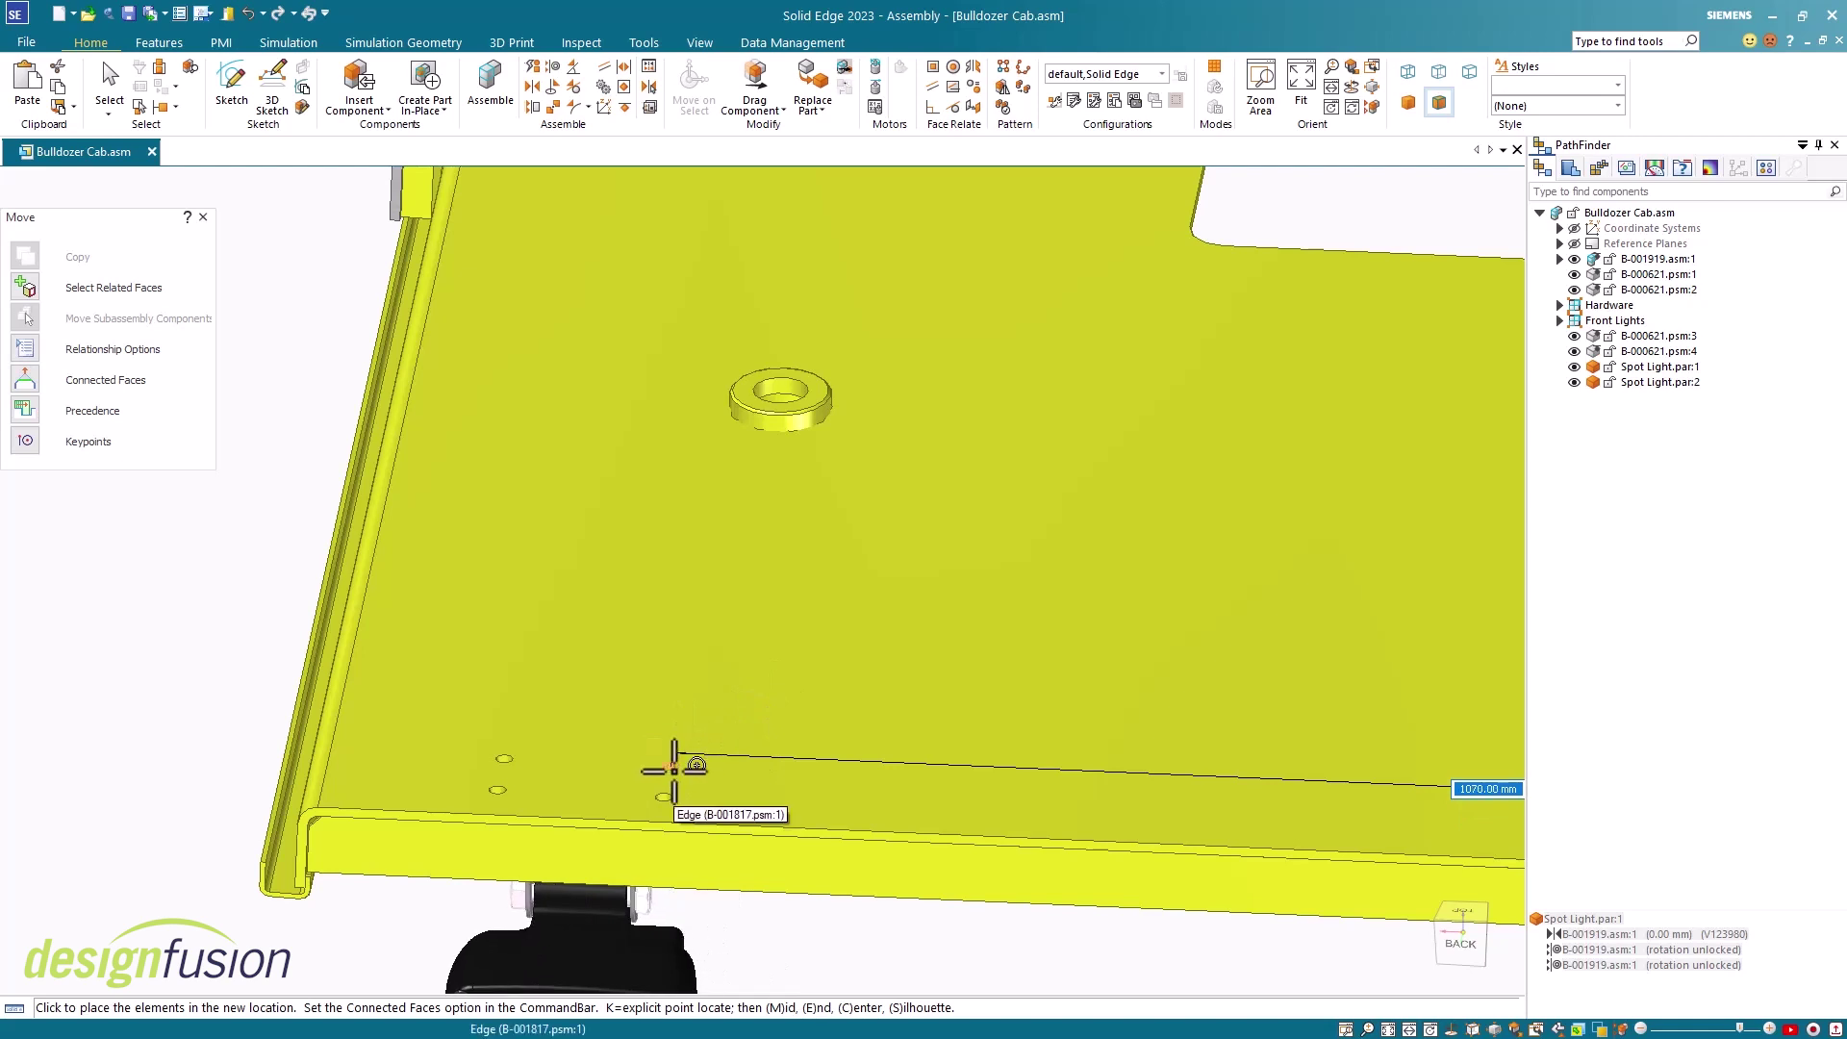
{"action": "left_click", "coordinate": [674, 773]}
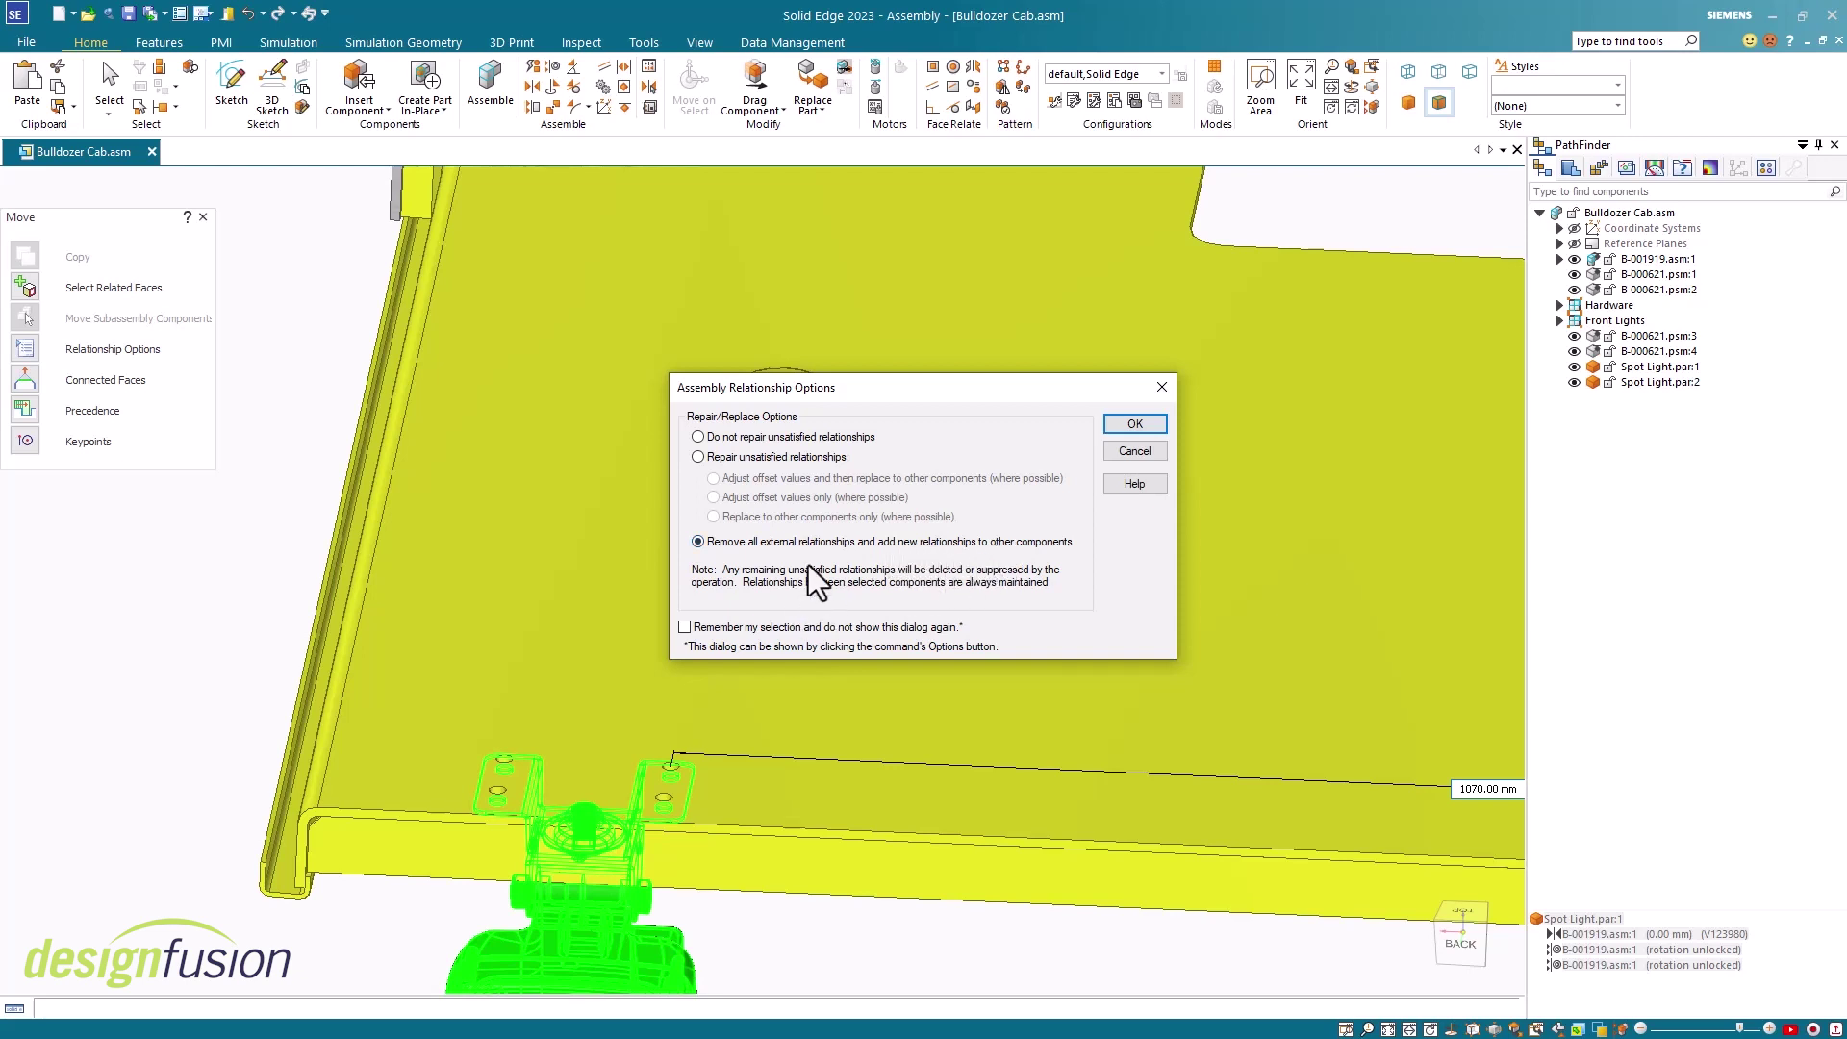
Remove all external relationships of the copied spot light and add new ones to B-001919.asm:1.
{"action": "left_click", "coordinate": [1137, 428]}
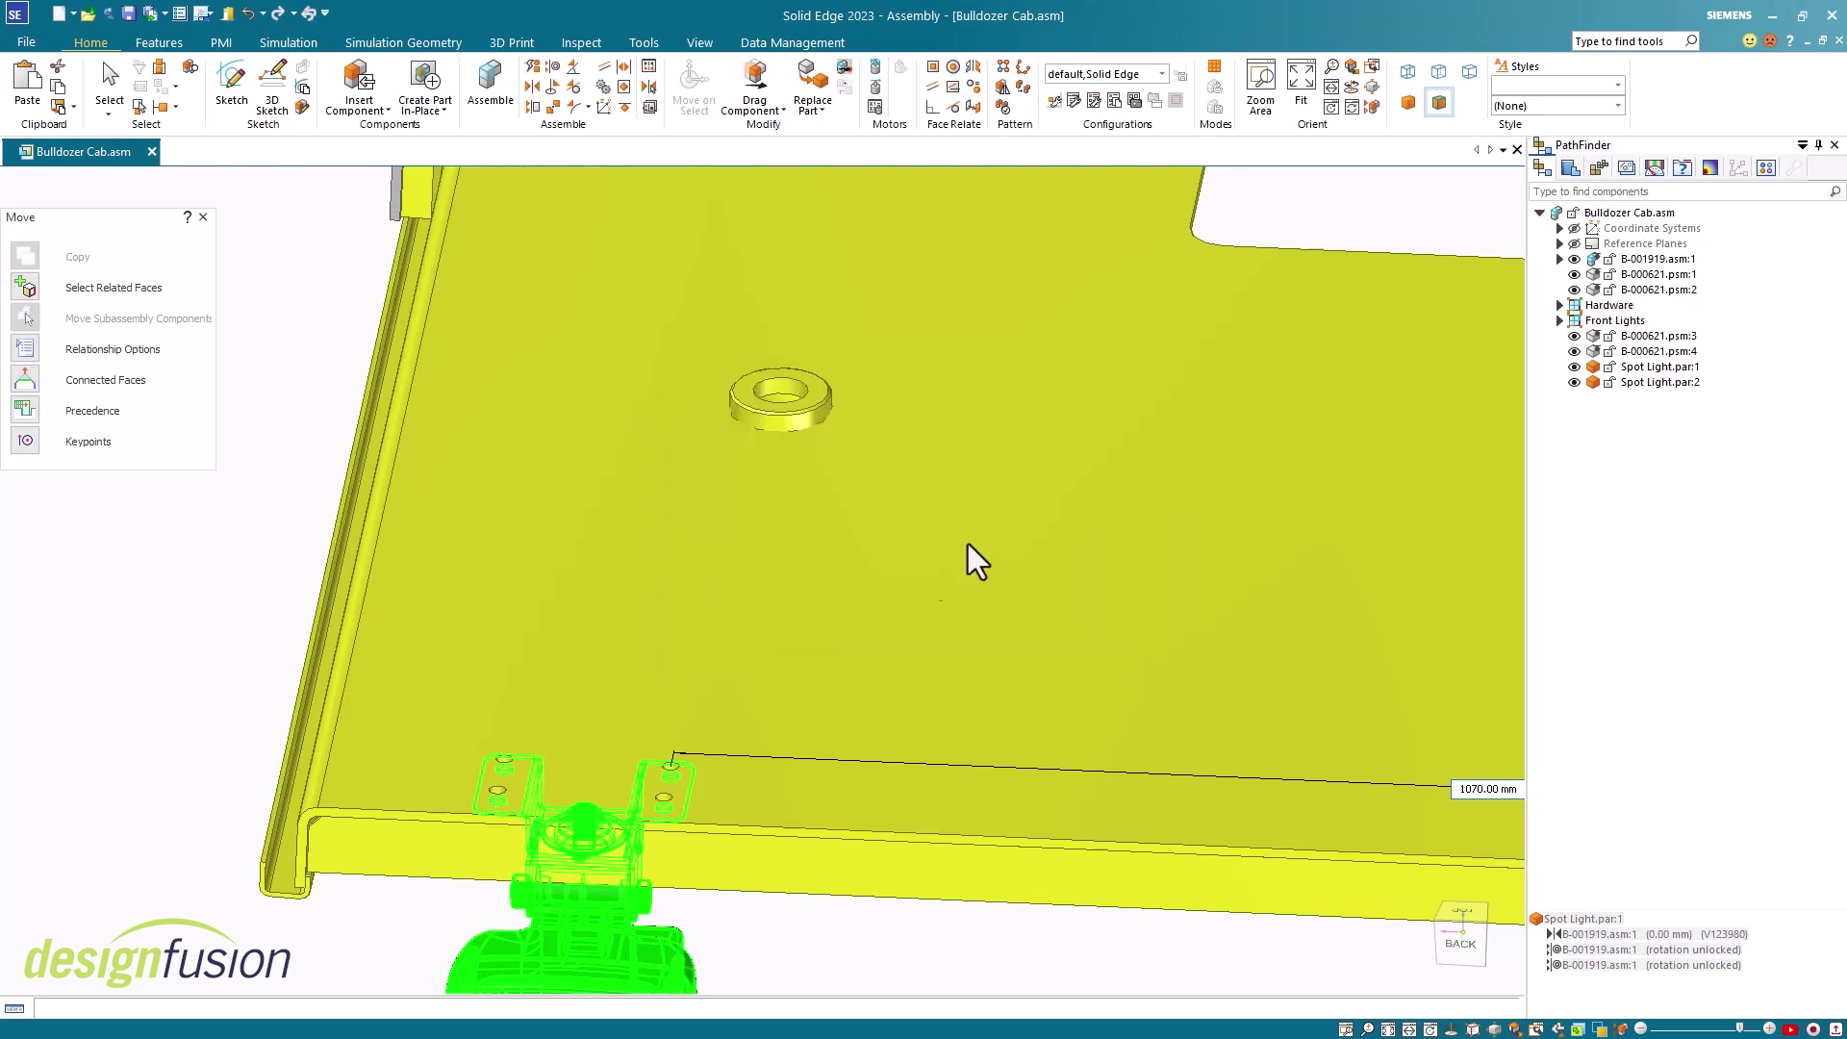
{"action": "left_click", "coordinate": [609, 747]}
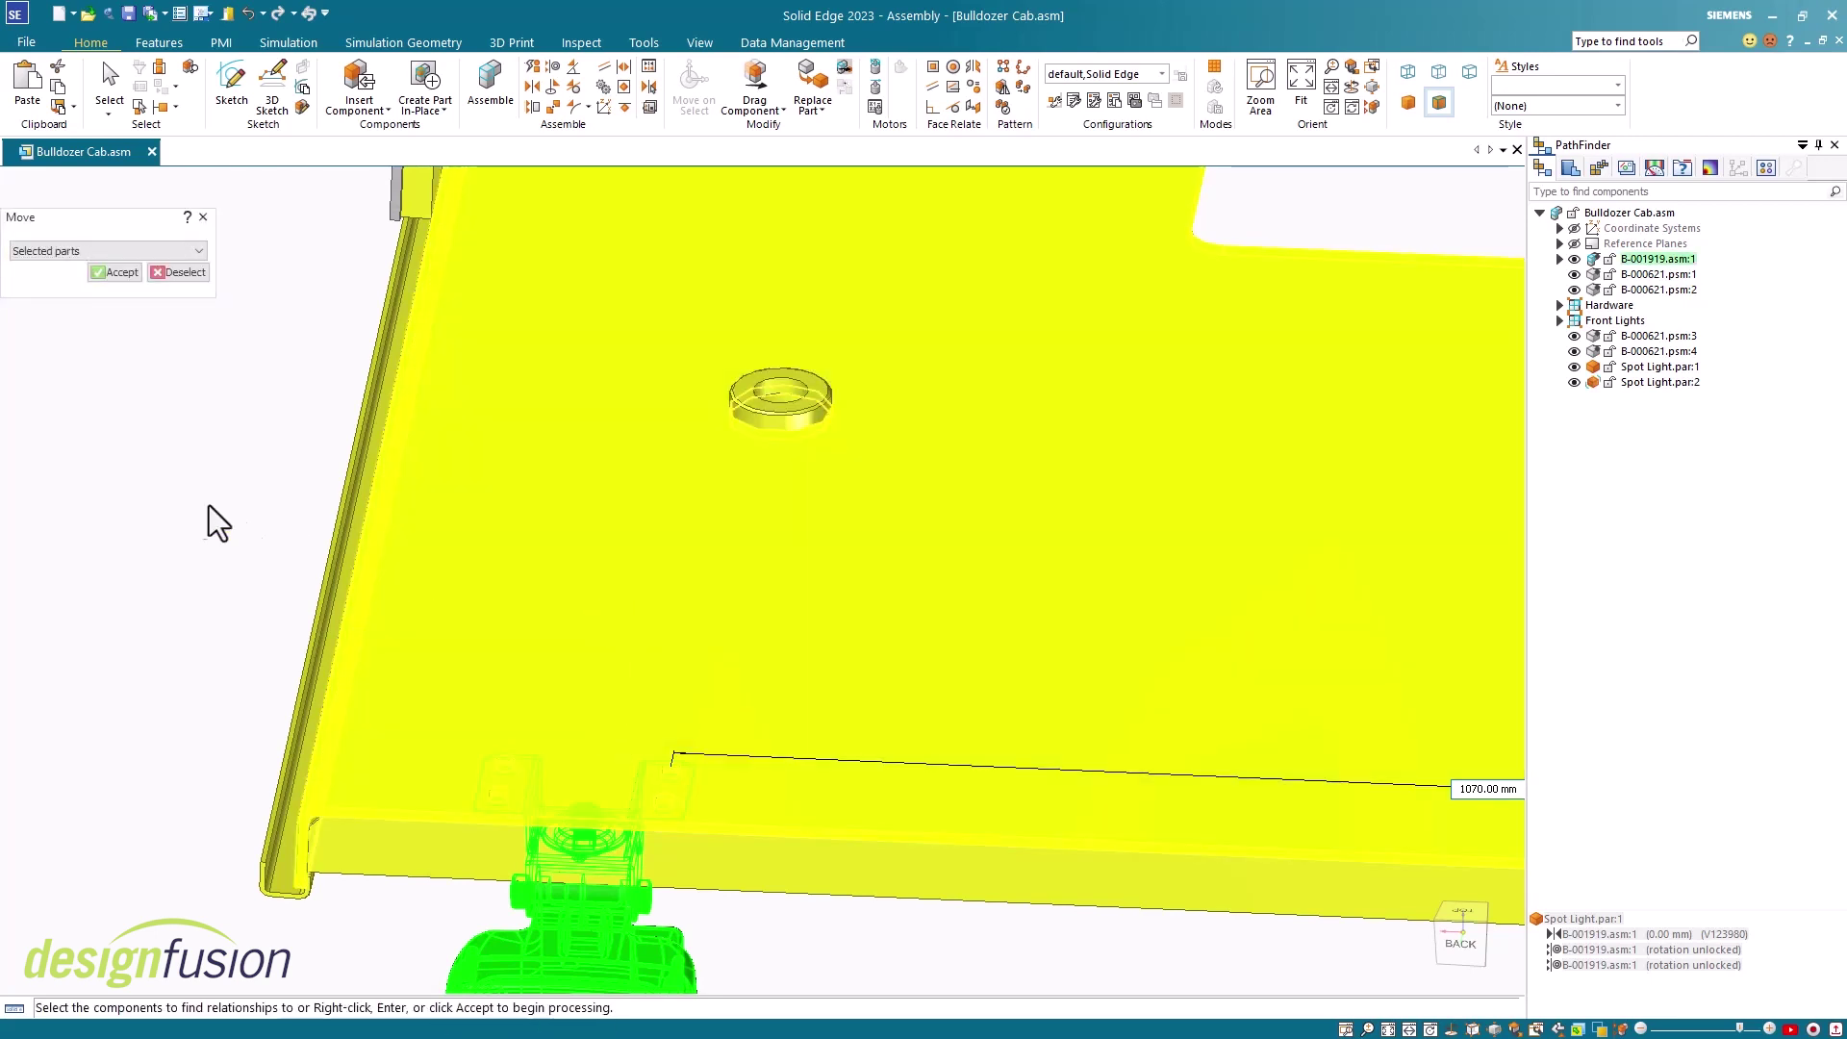
{"action": "left_click", "coordinate": [124, 273]}
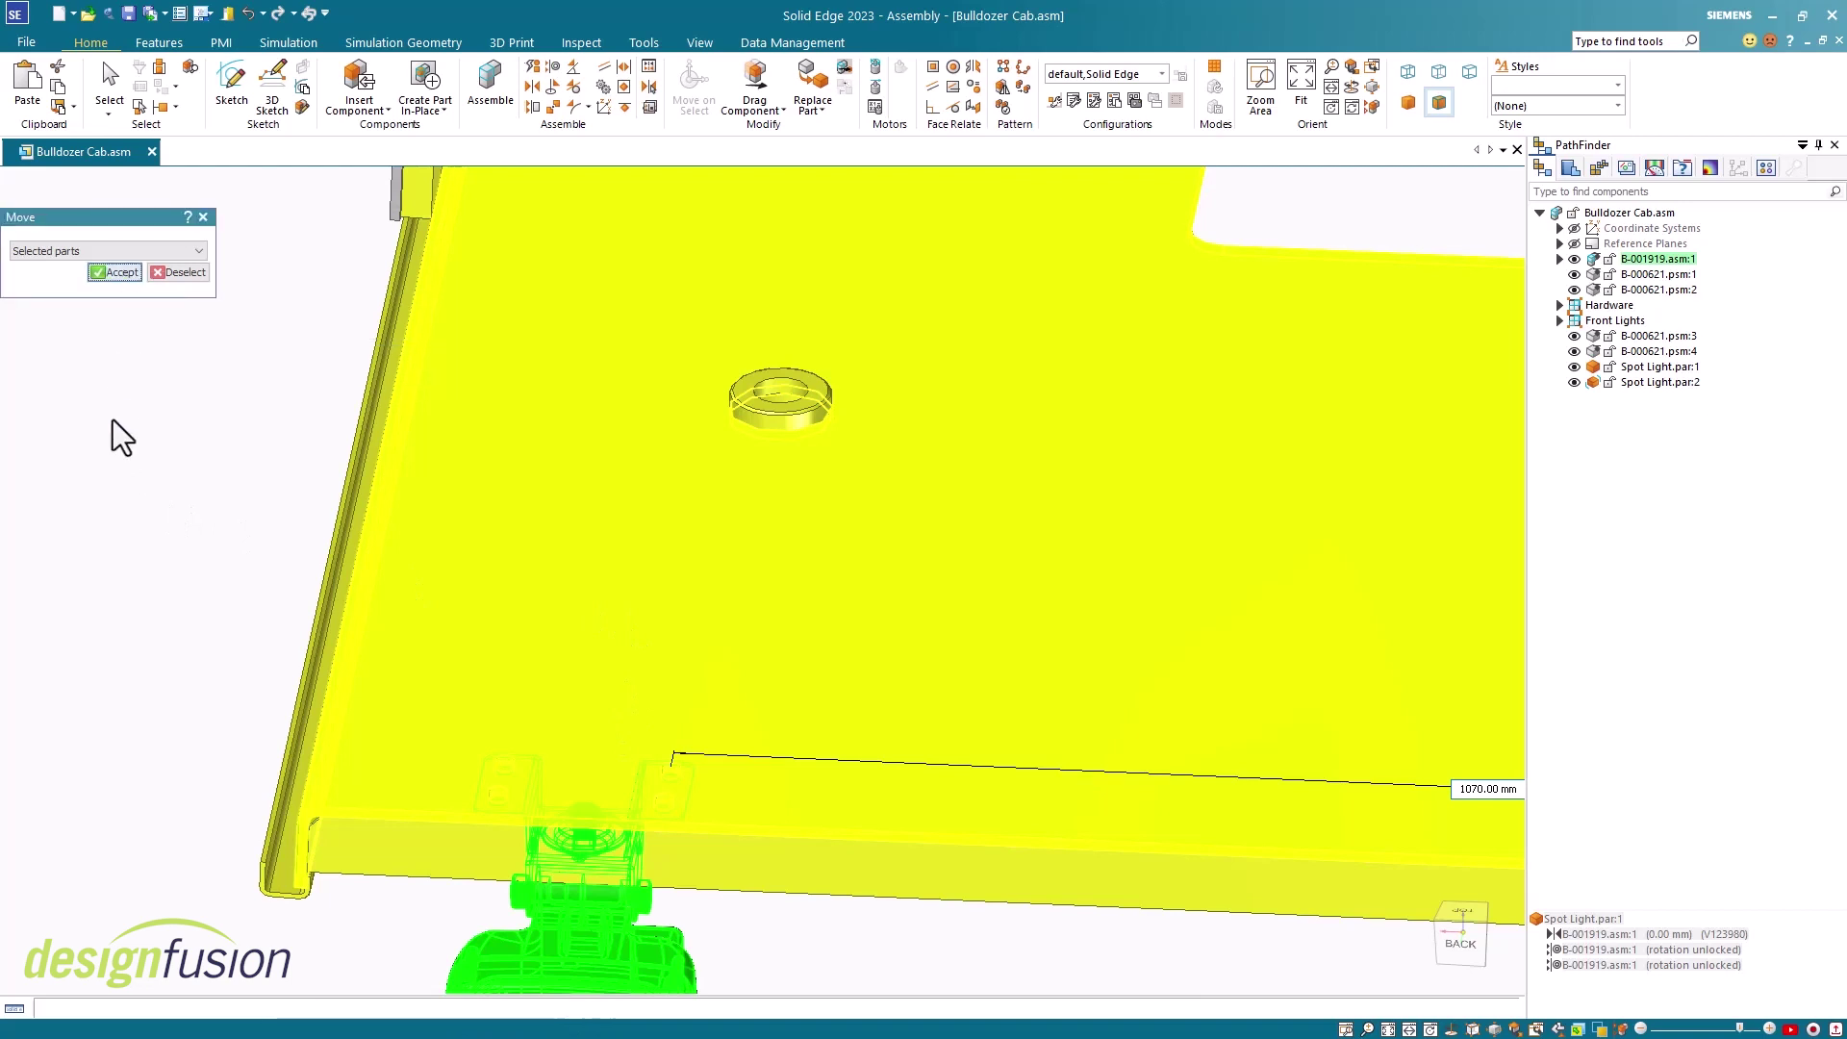
{"action": "key", "text": "Escape"}
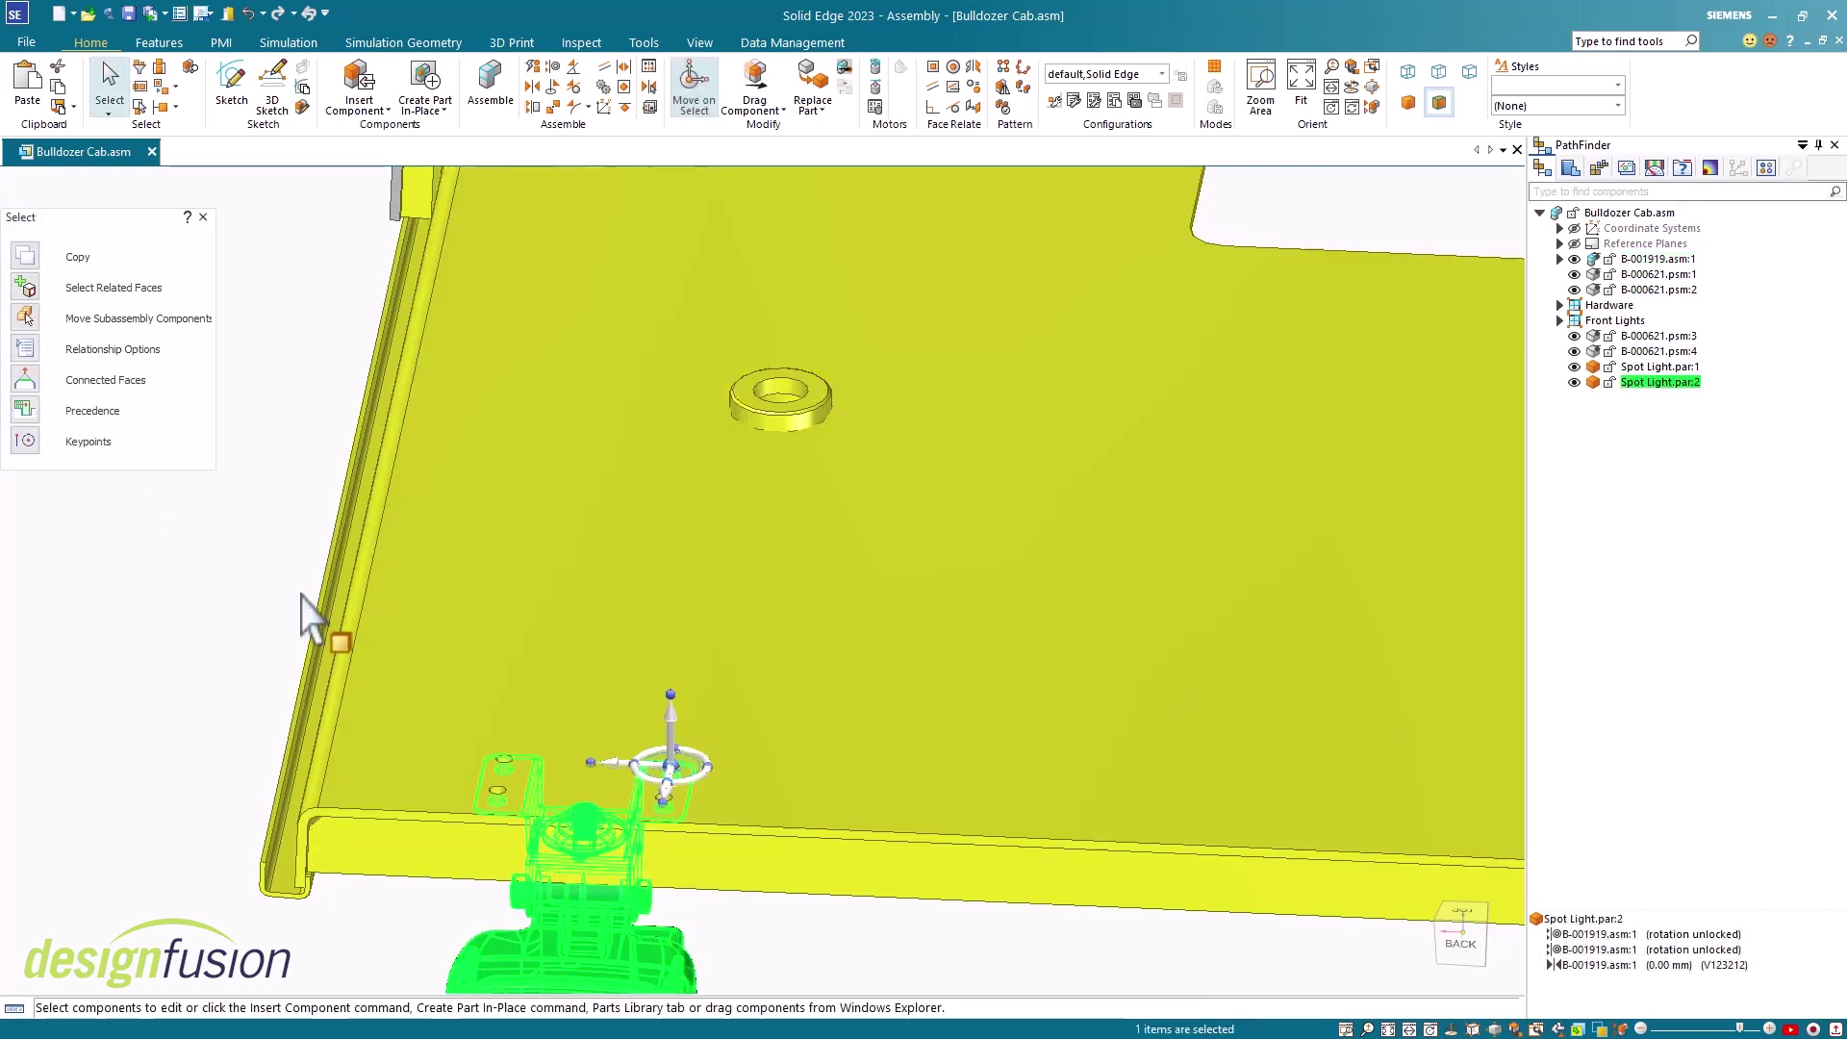
{"action": "scroll", "coordinate": [522, 497], "scroll_direction": "down", "scroll_amount": 3}
{"action": "left_click", "coordinate": [662, 736]}
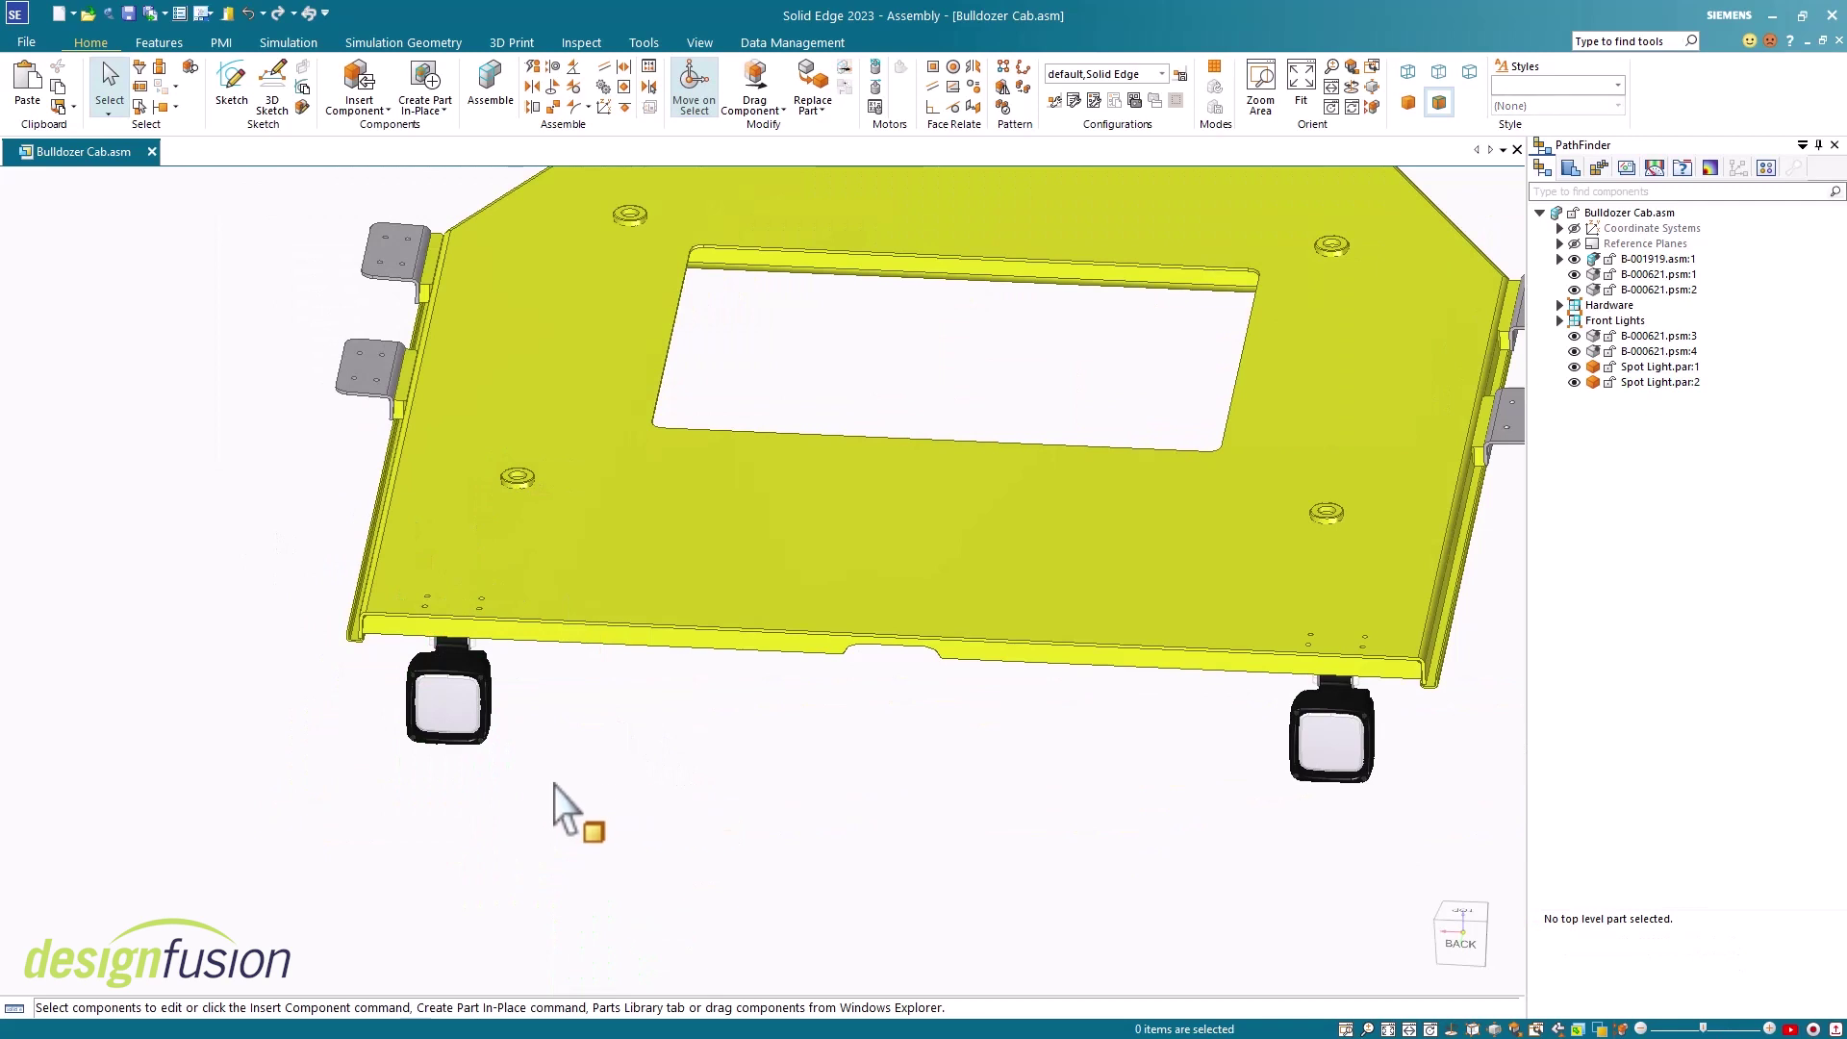
Review the new assembly relationships of the copied spot light and view the whole cab roof.
{"action": "left_click", "coordinate": [459, 709]}
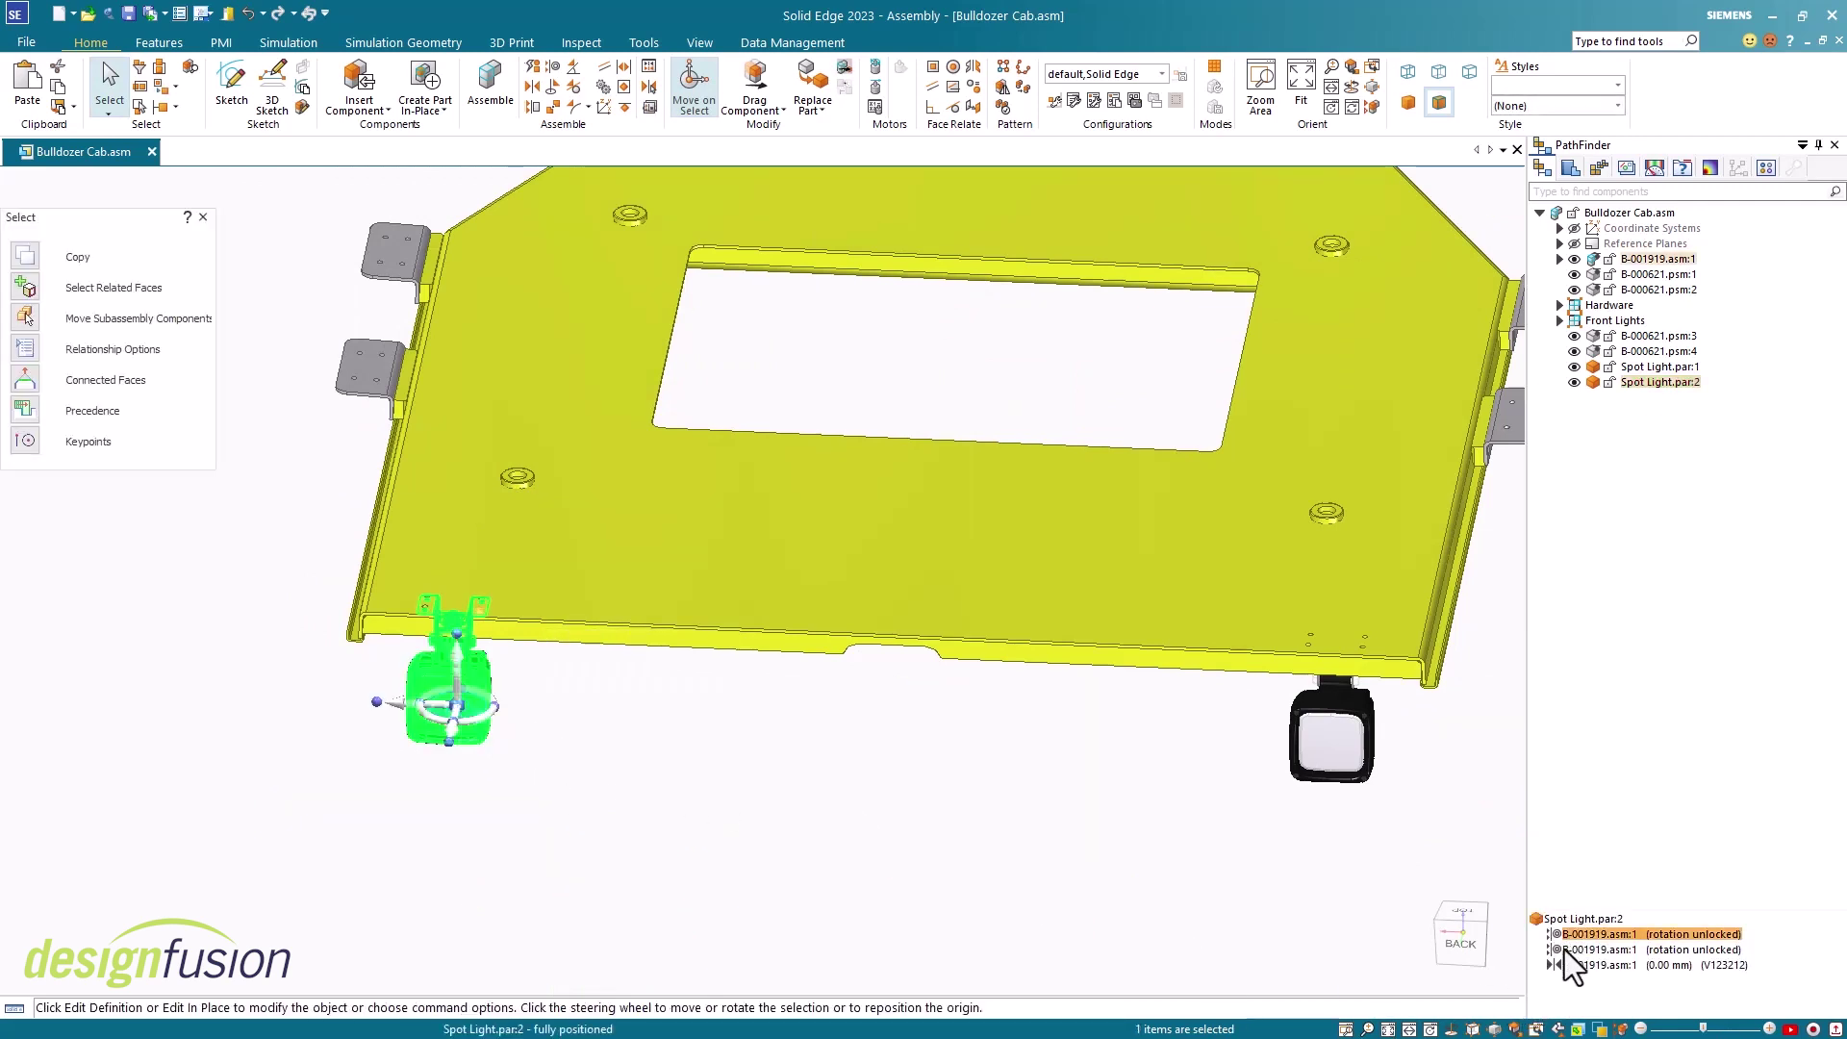
{"action": "left_click", "coordinate": [1059, 939]}
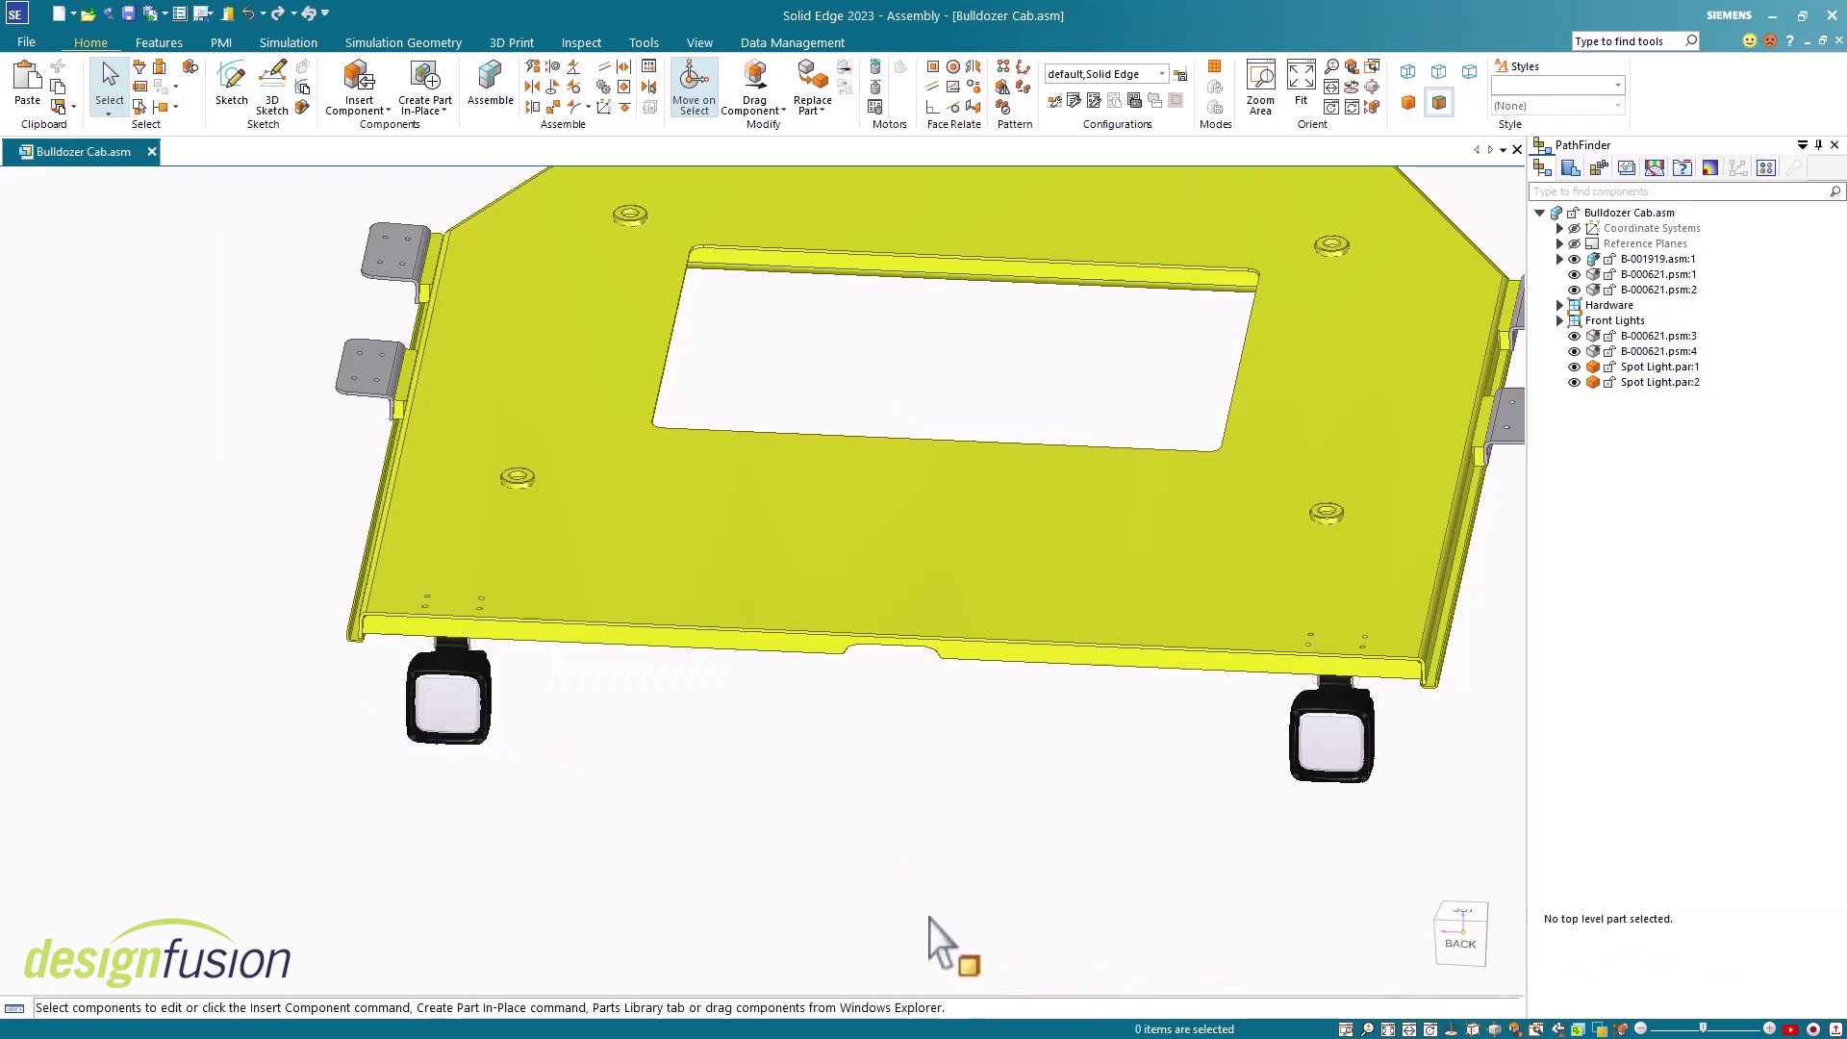
{"action": "scroll", "coordinate": [919, 909], "scroll_direction": "down", "scroll_amount": 3}
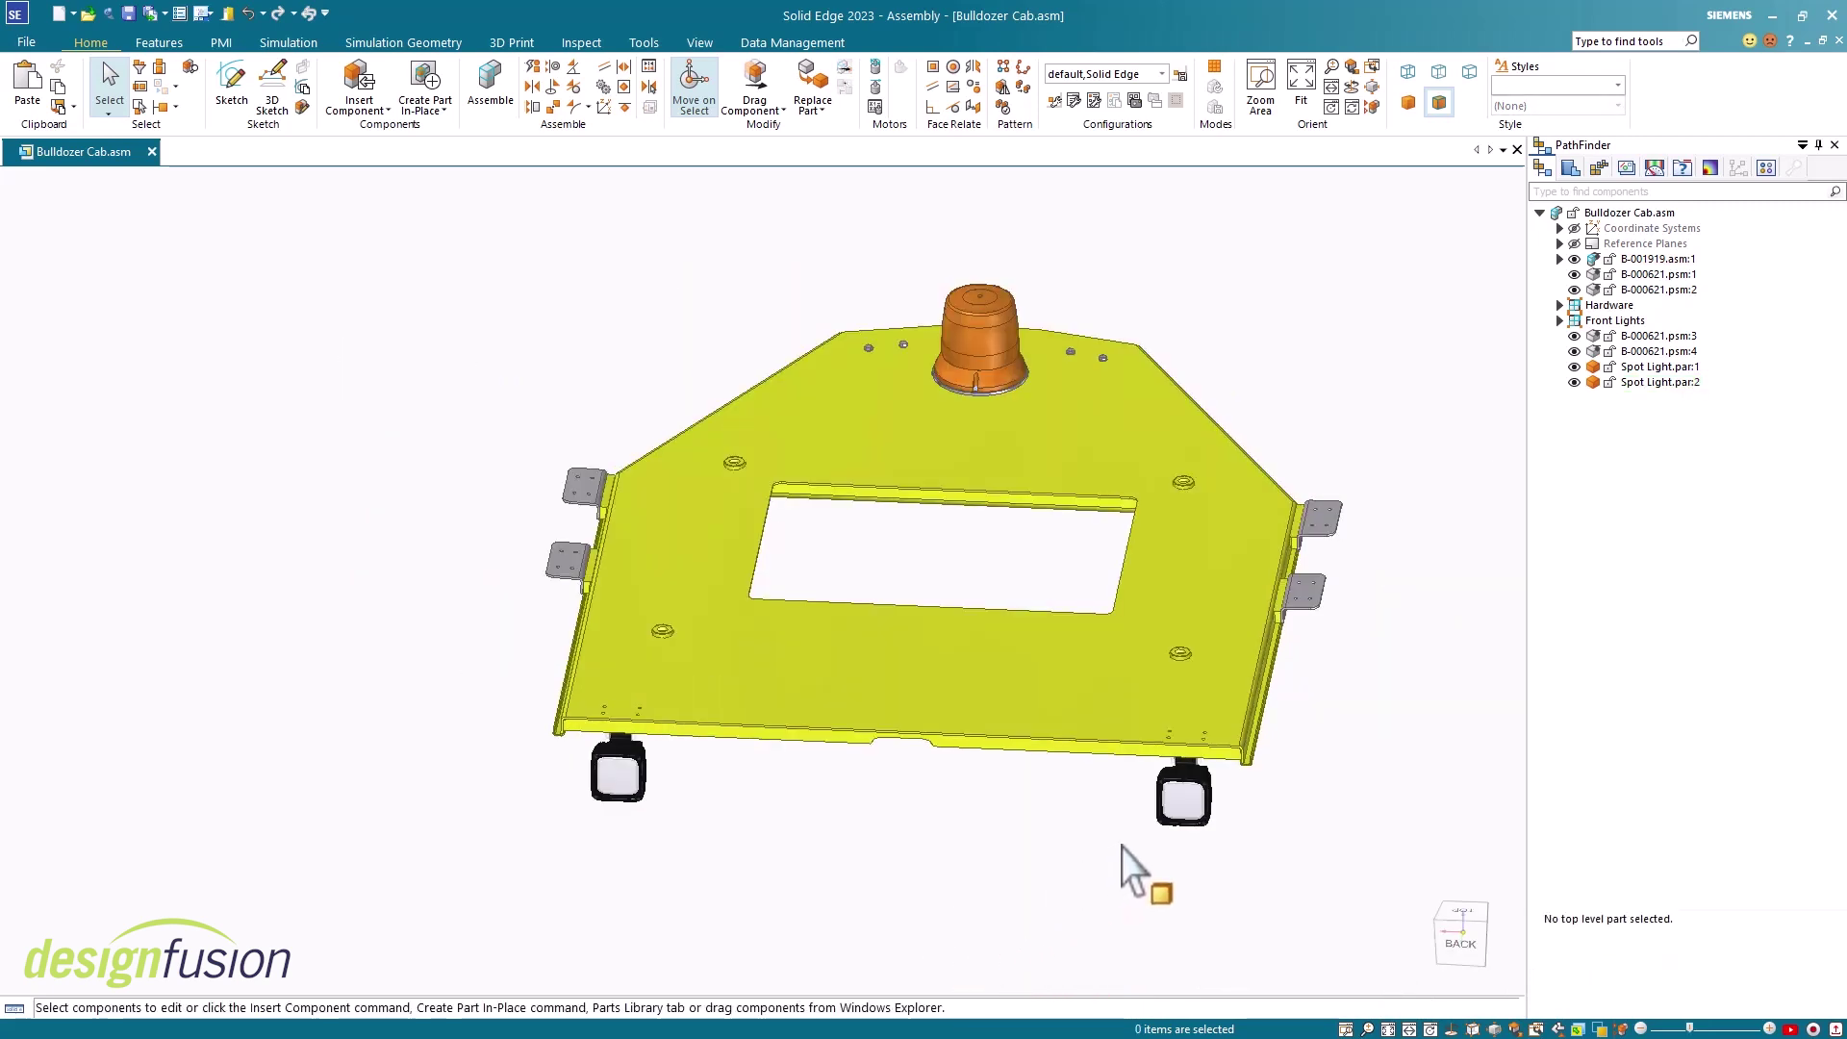